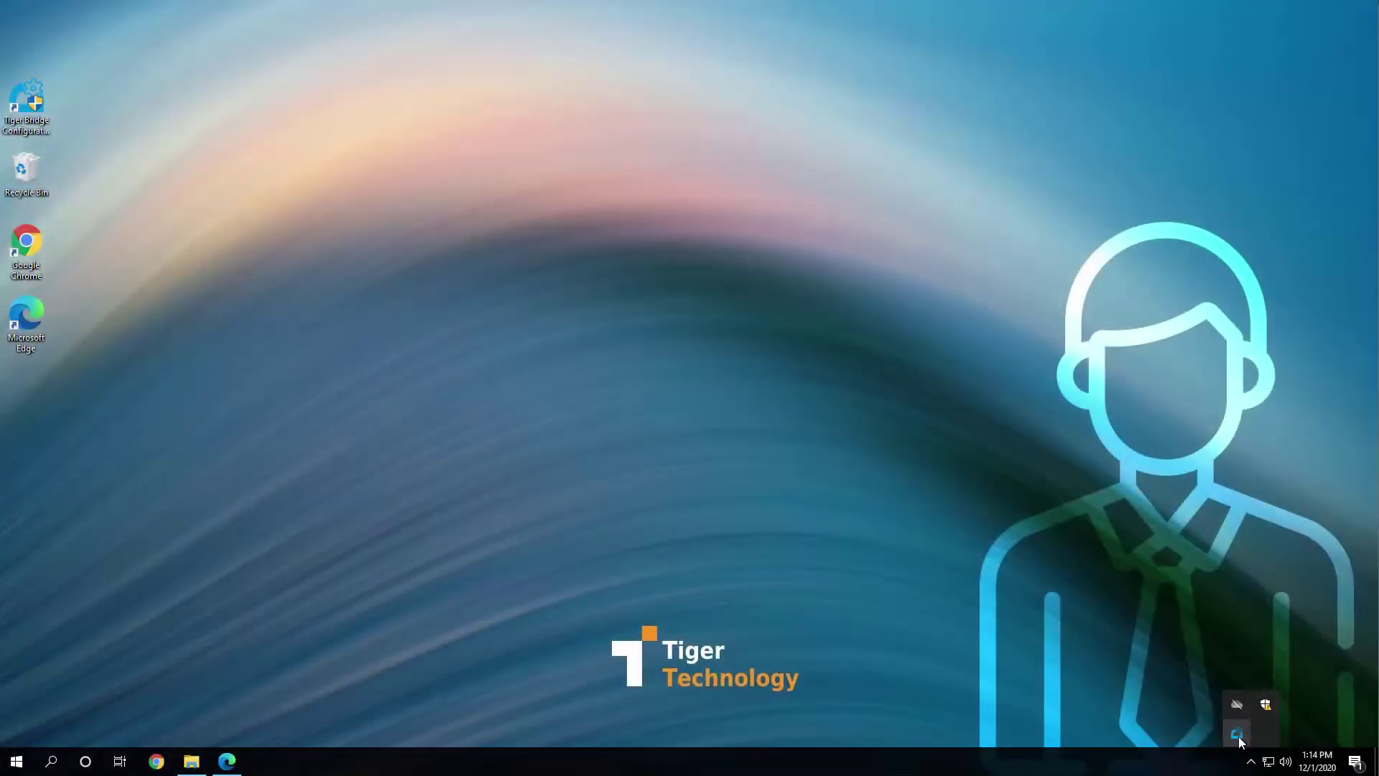
Step: Open the C:\Data source's Azure/archive target settings and keep rehydration priority at High
left_click(1237, 735)
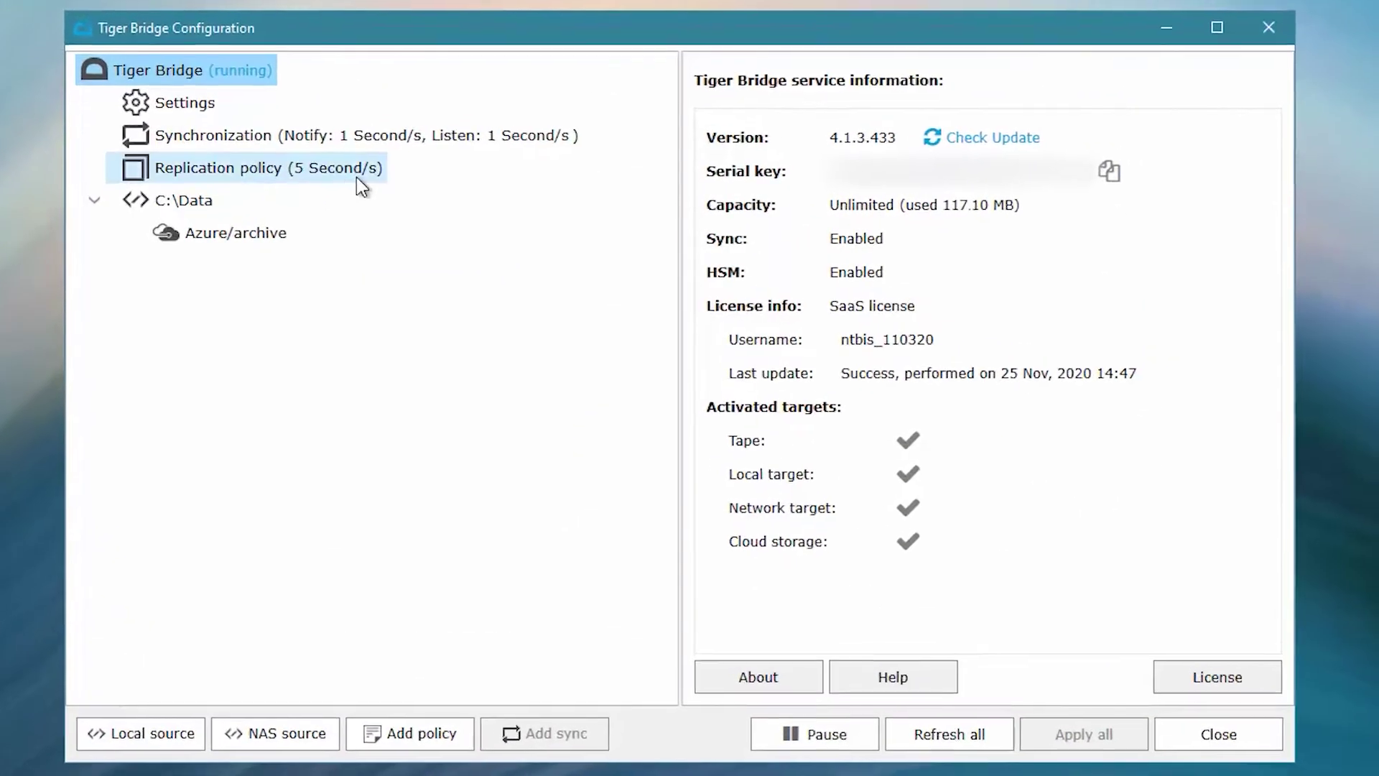
left_click(189, 209)
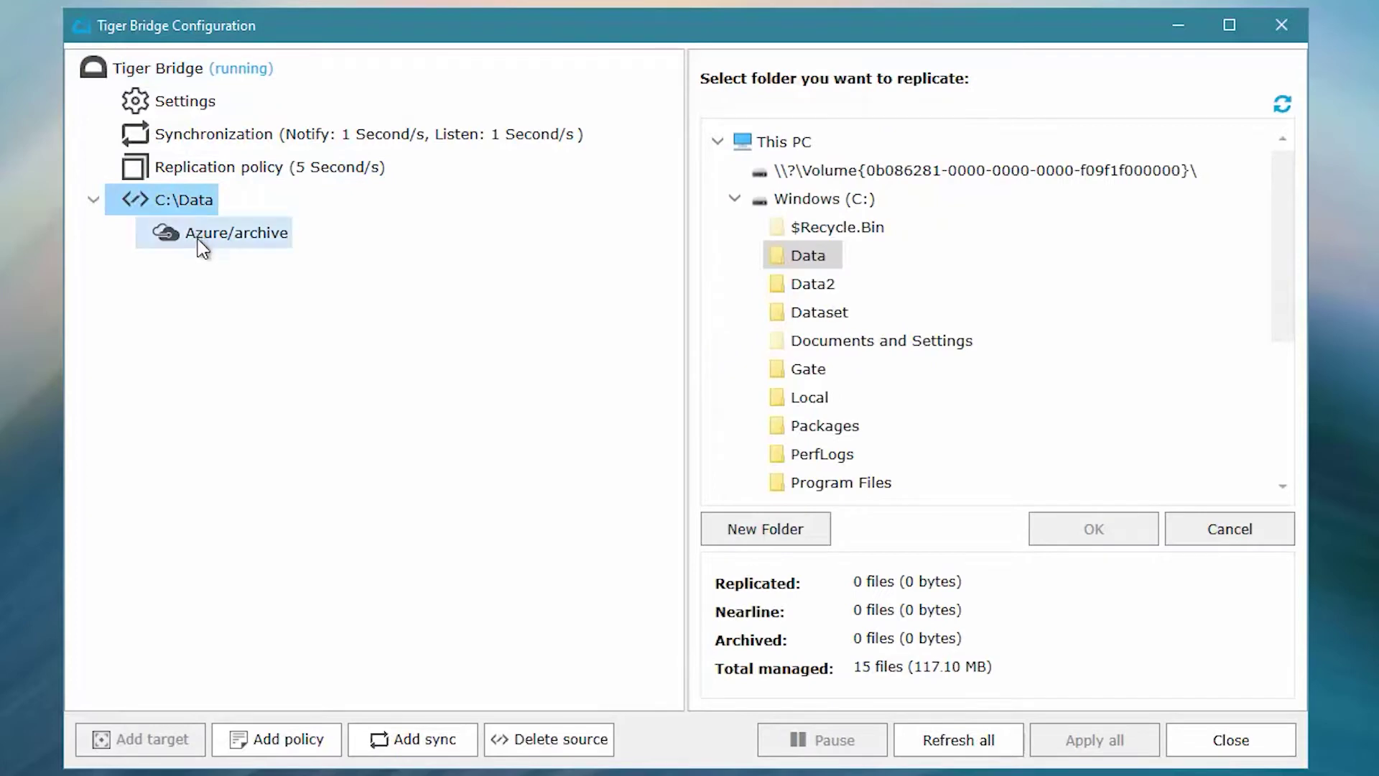
left_click(203, 248)
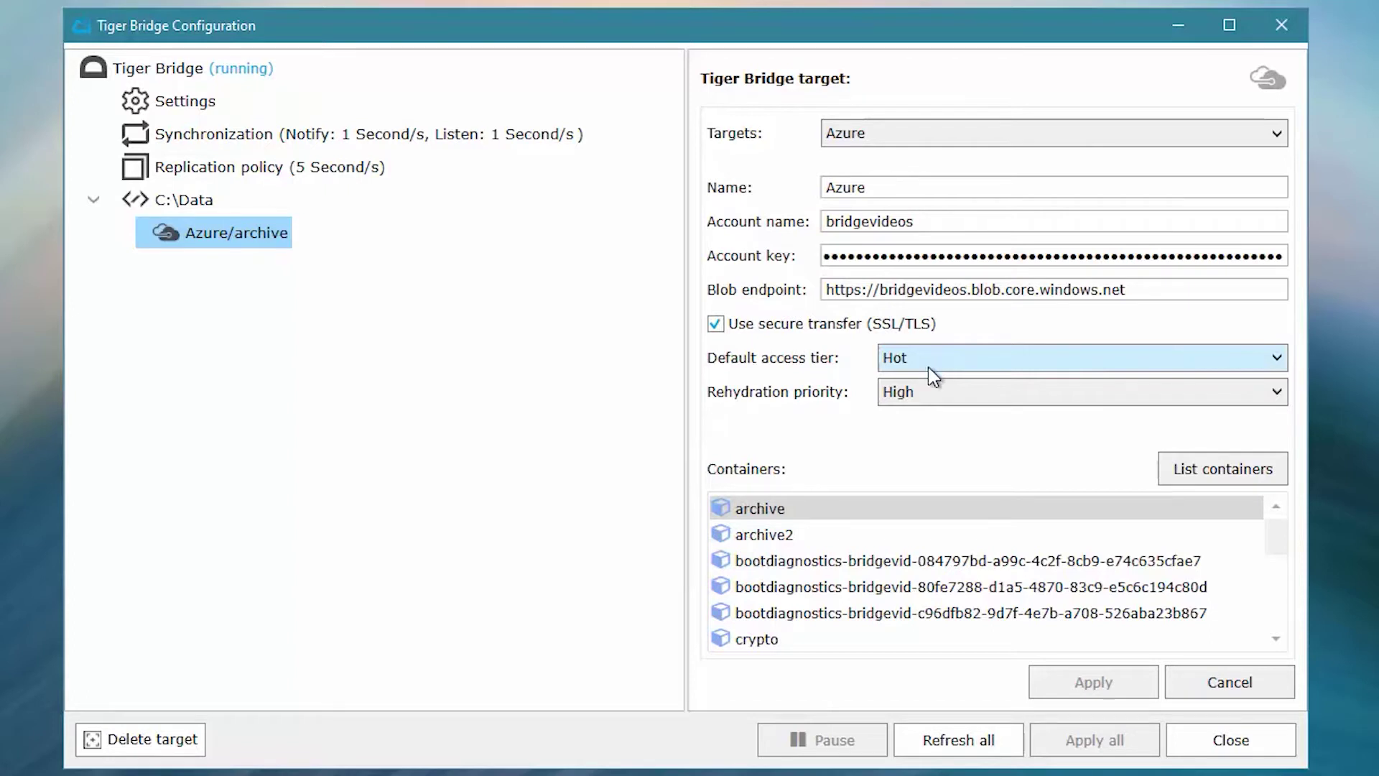
left_click(958, 388)
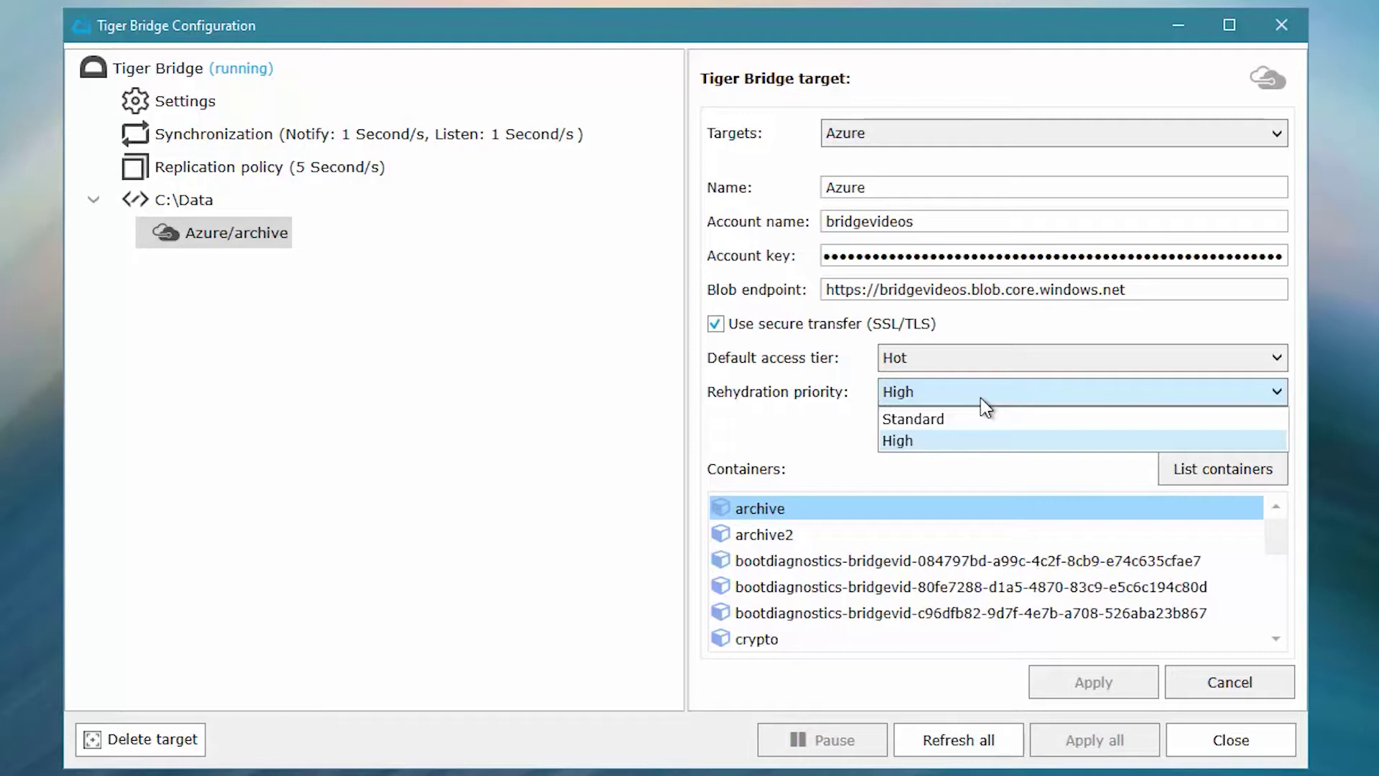
left_click(986, 407)
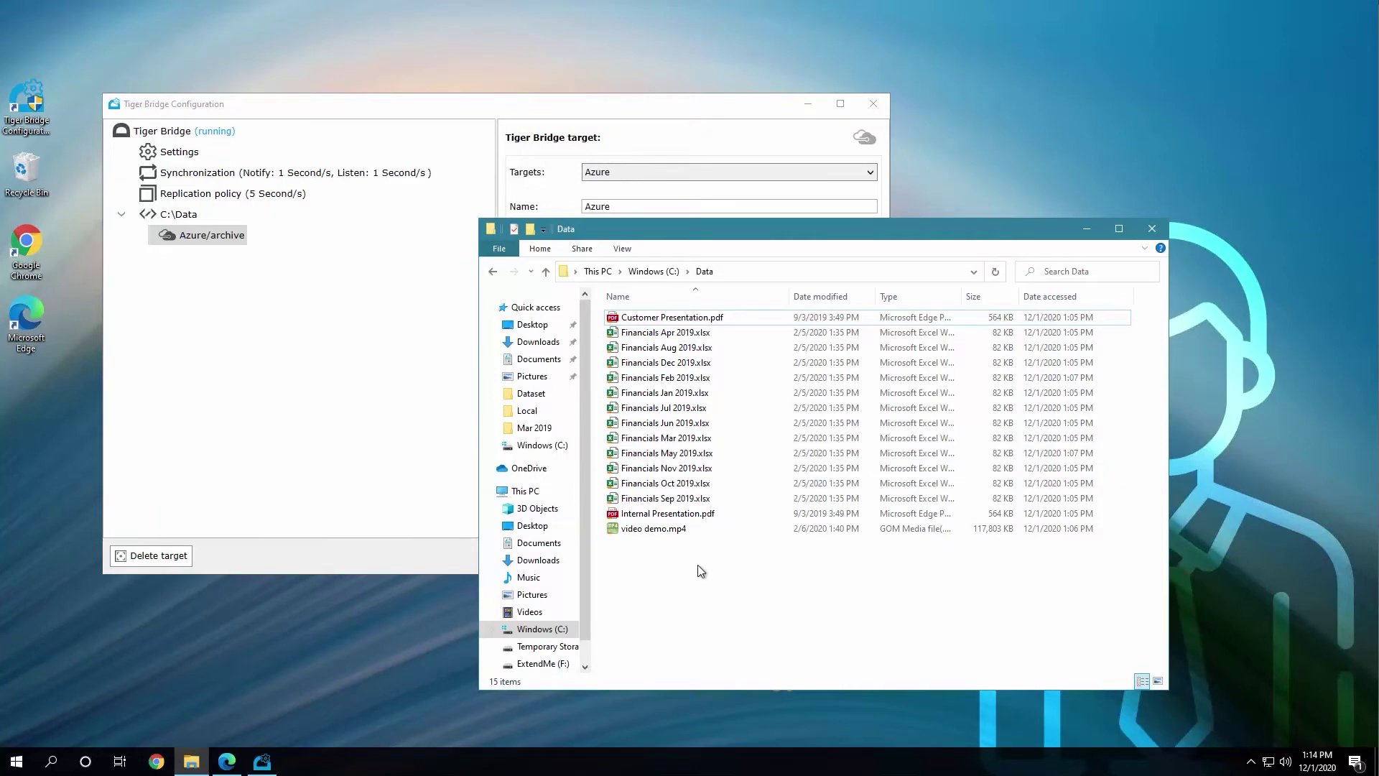
left_click(262, 762)
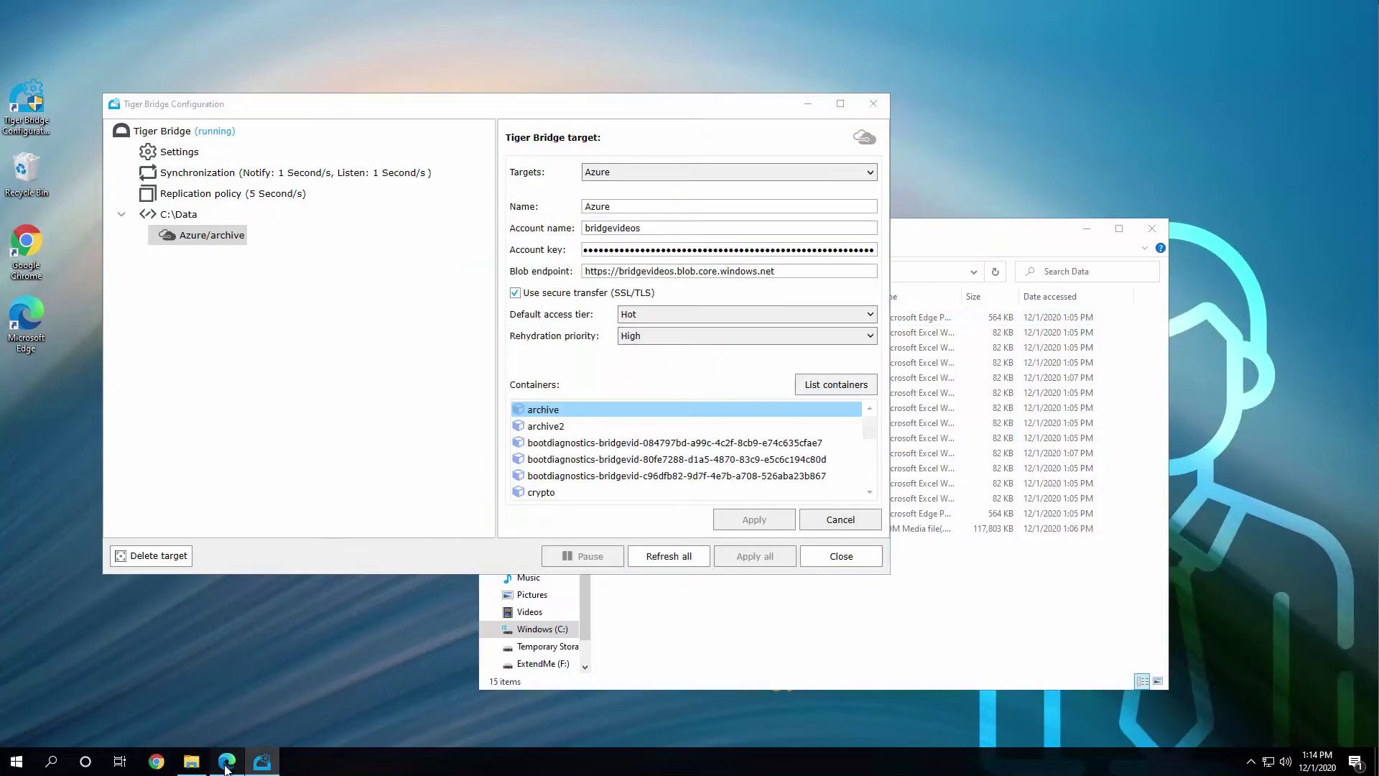
left_click(226, 763)
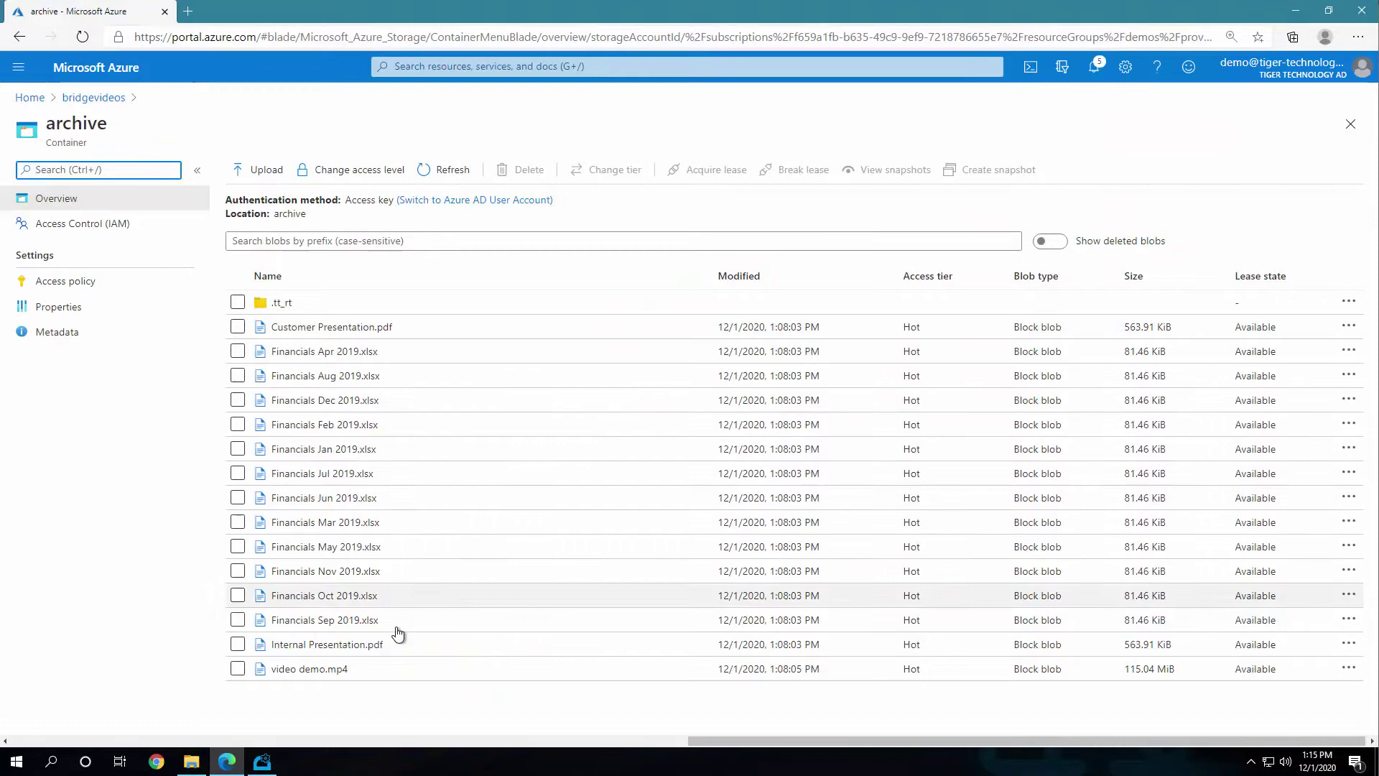
left_click(230, 760)
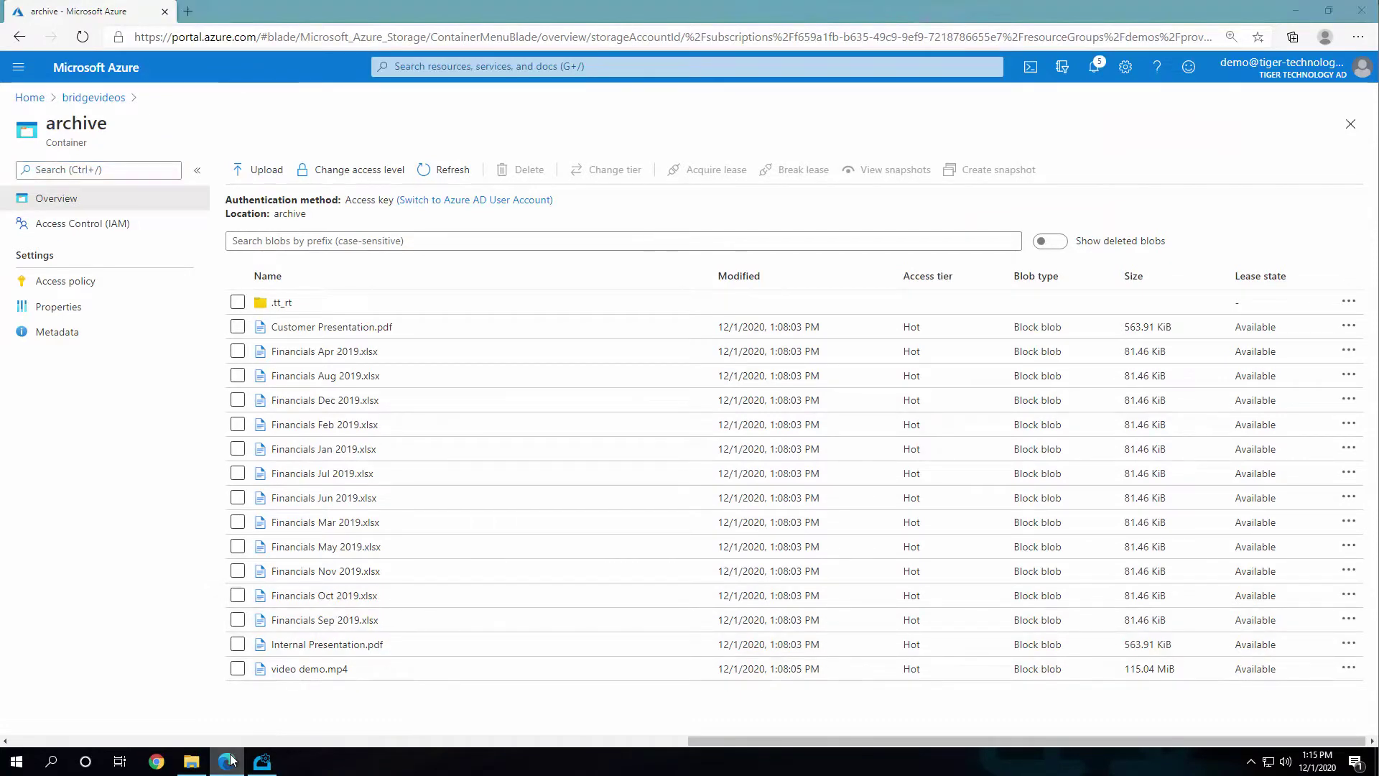
Step: Add an Archive policy to C:\Data, measuring file age in days
left_click(181, 216)
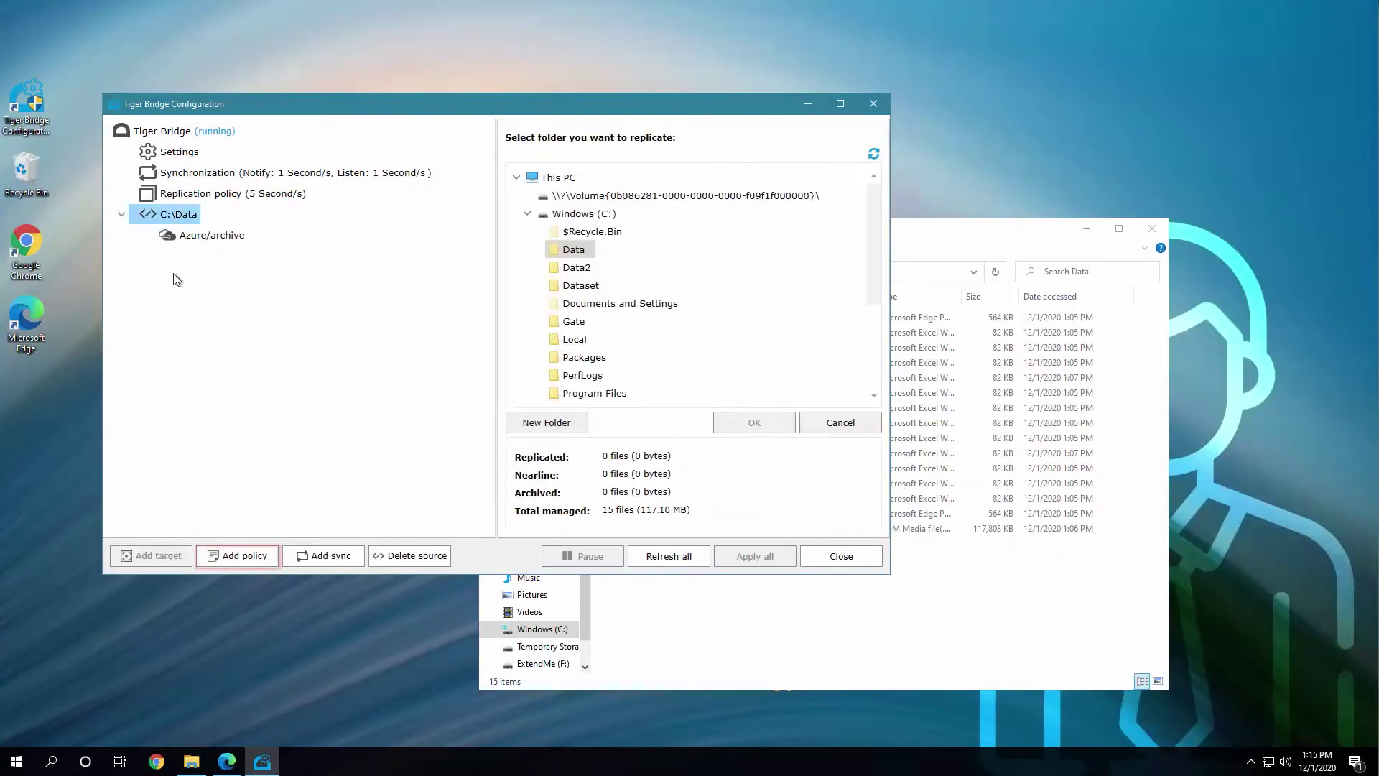
left_click(221, 560)
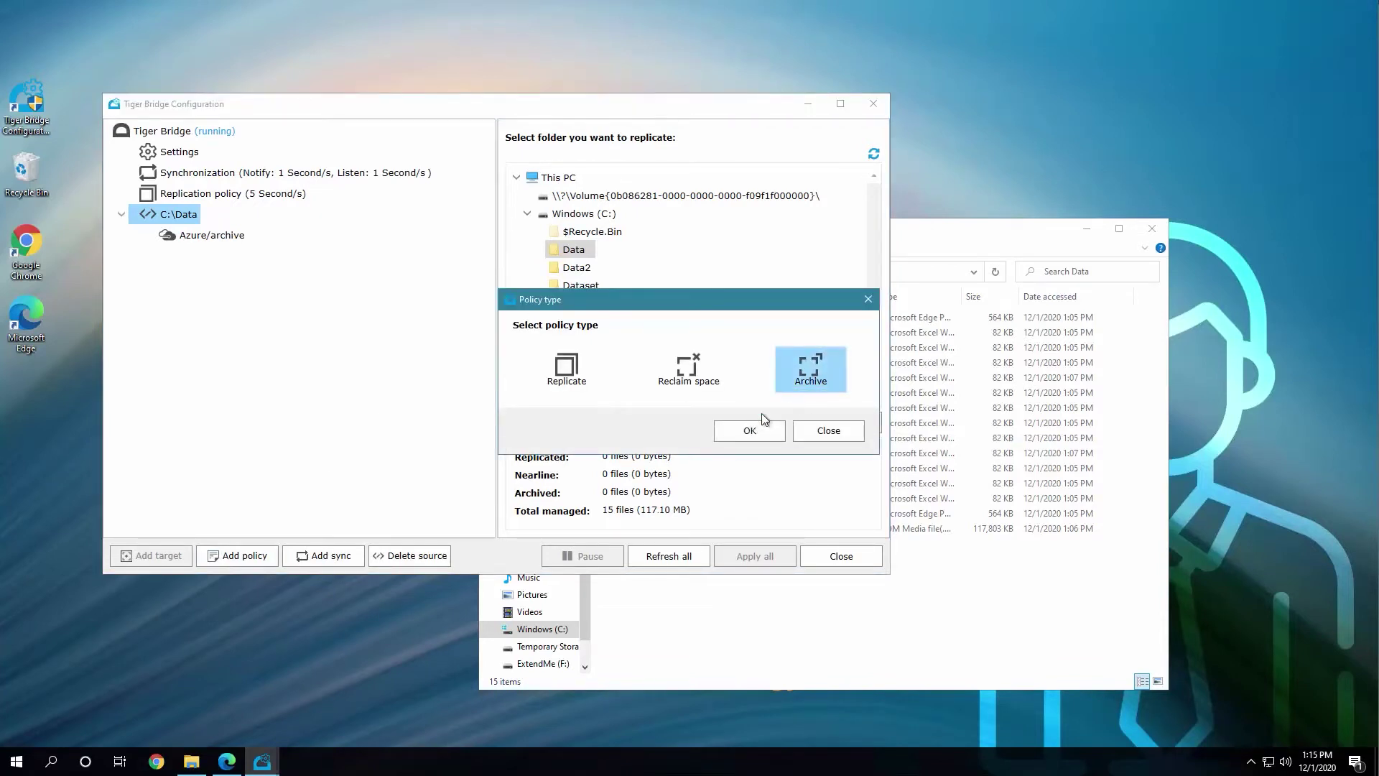
left_click(750, 431)
left_click_drag(922, 227, 1106, 150)
left_click(717, 105)
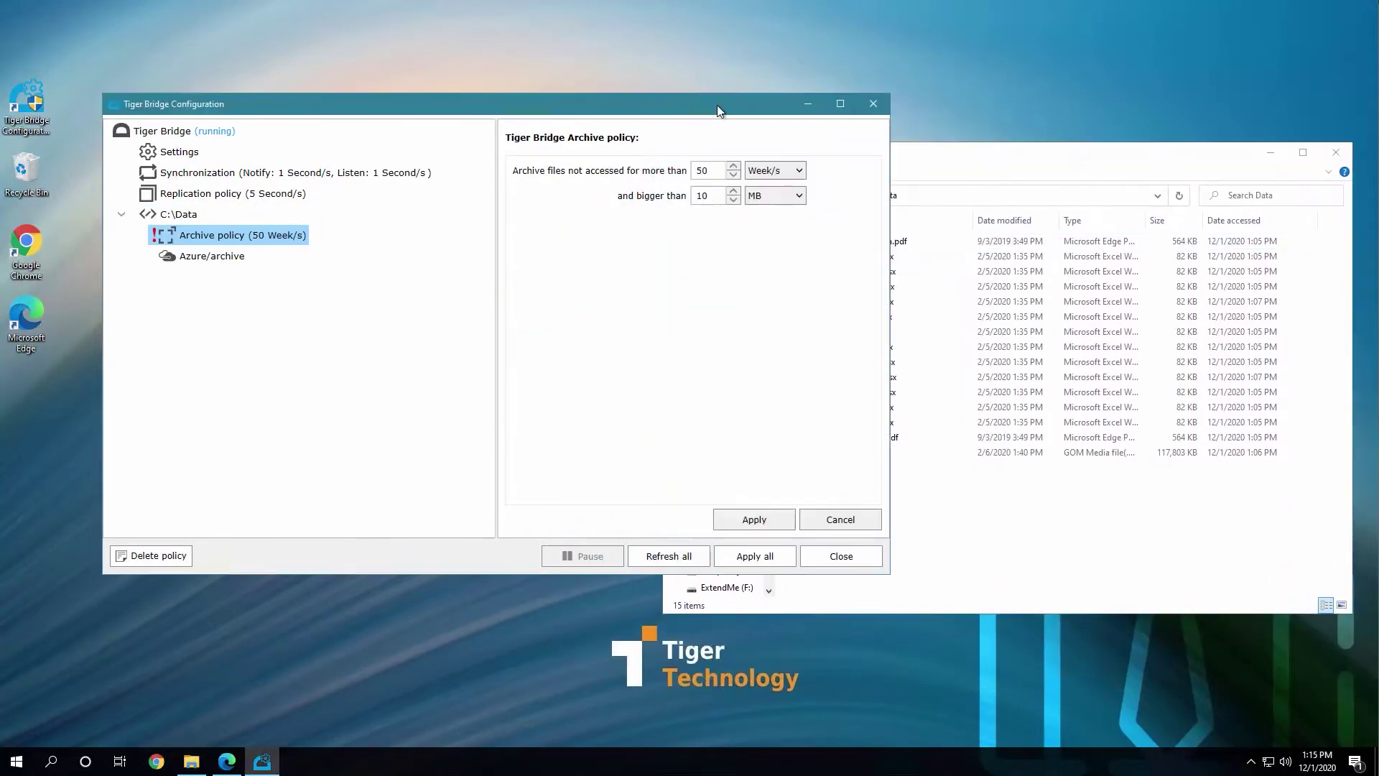
left_click(776, 172)
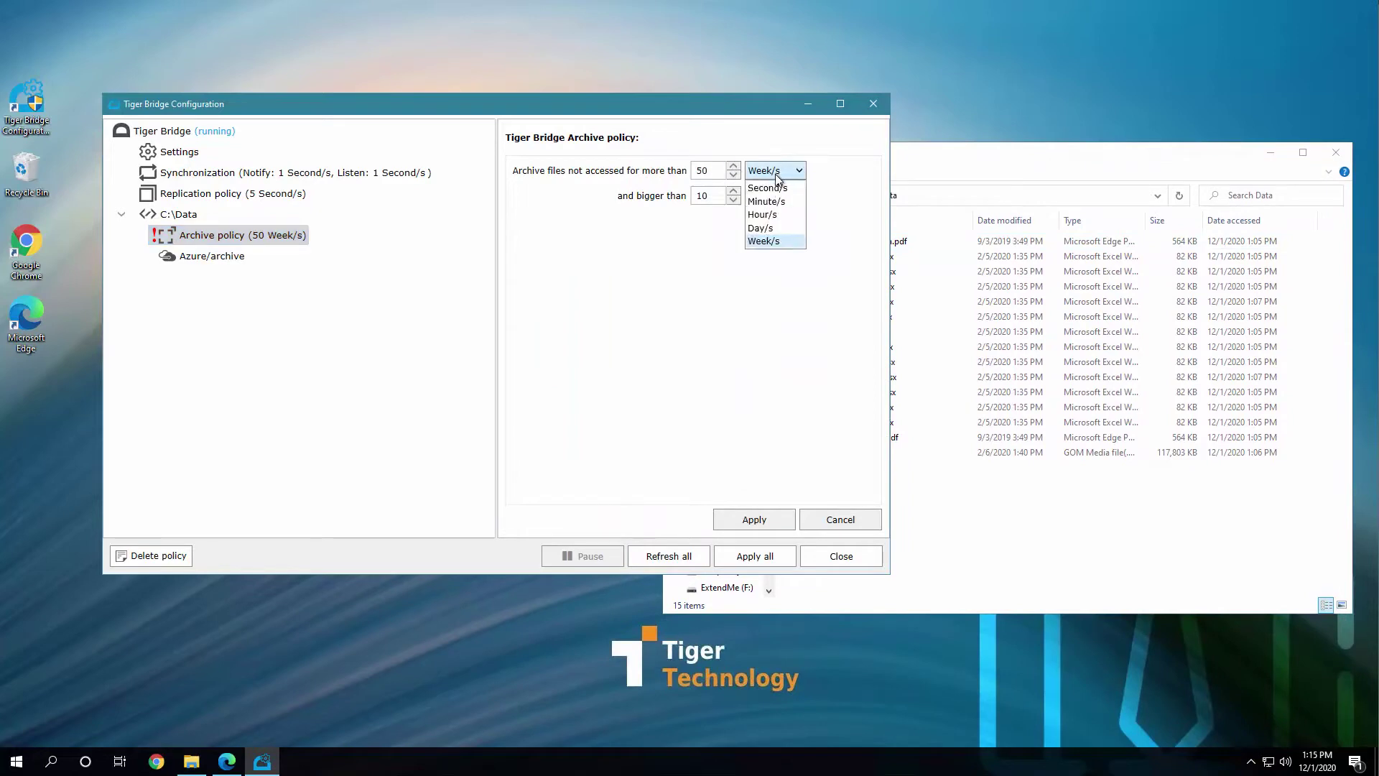
left_click(774, 229)
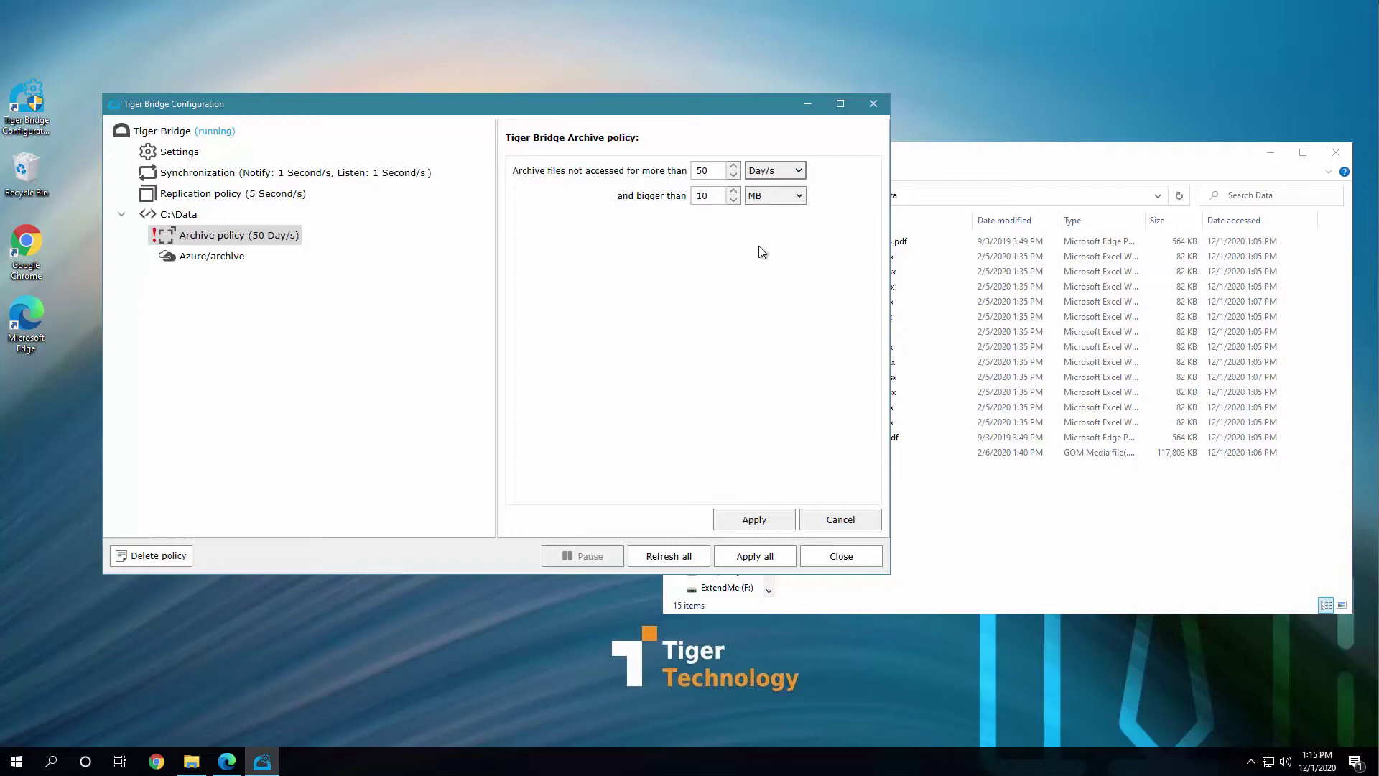
left_click(930, 471)
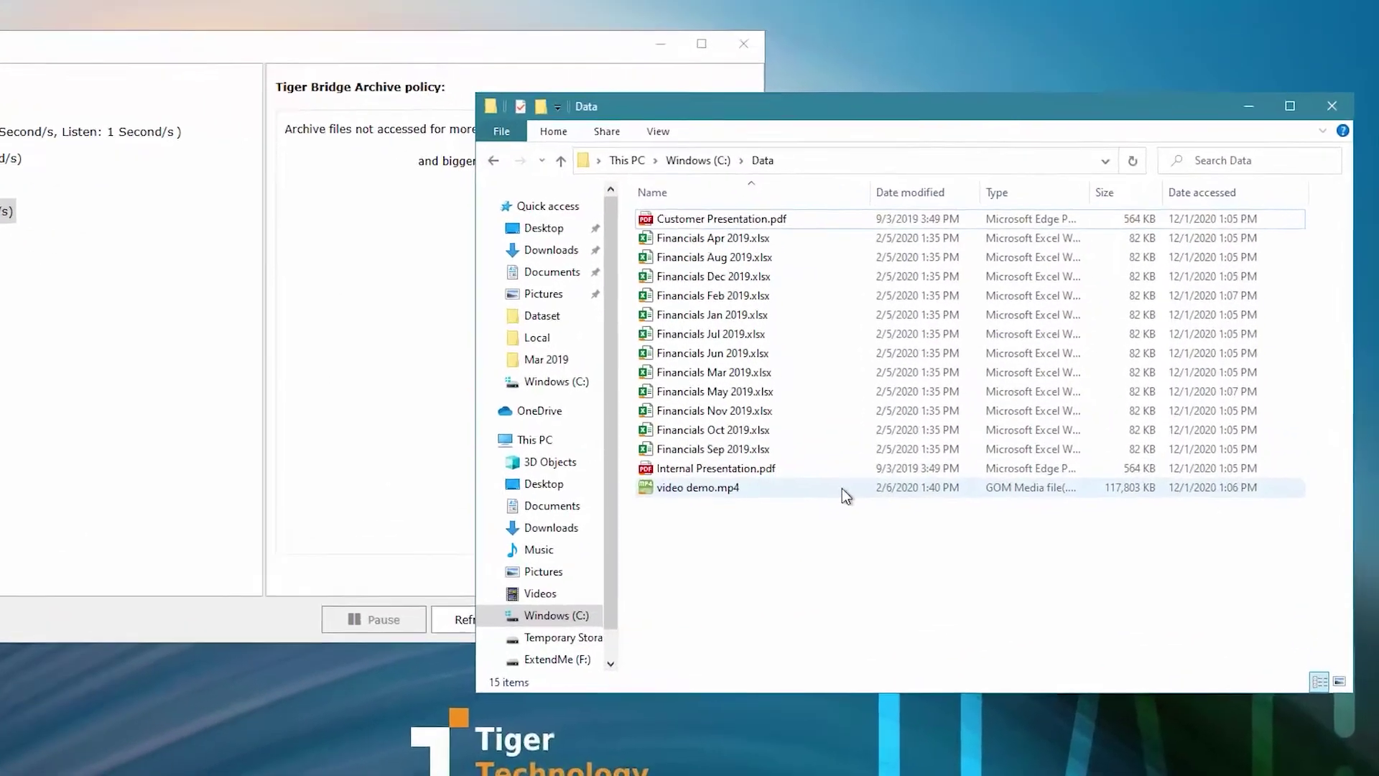
Step: Apply the archive policy, refresh all managed files, and review C:\Data file counts
mouse_move(946, 455)
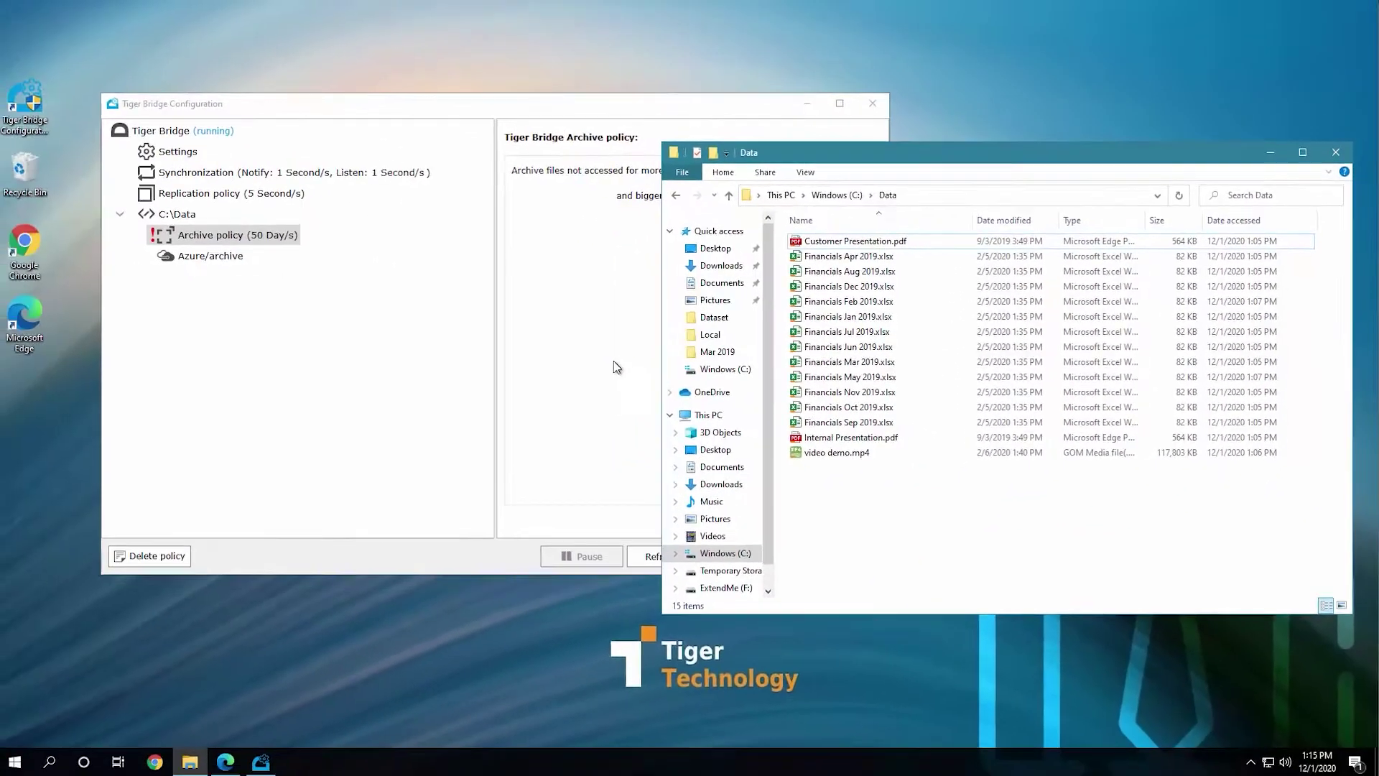
left_click(449, 373)
left_click(734, 521)
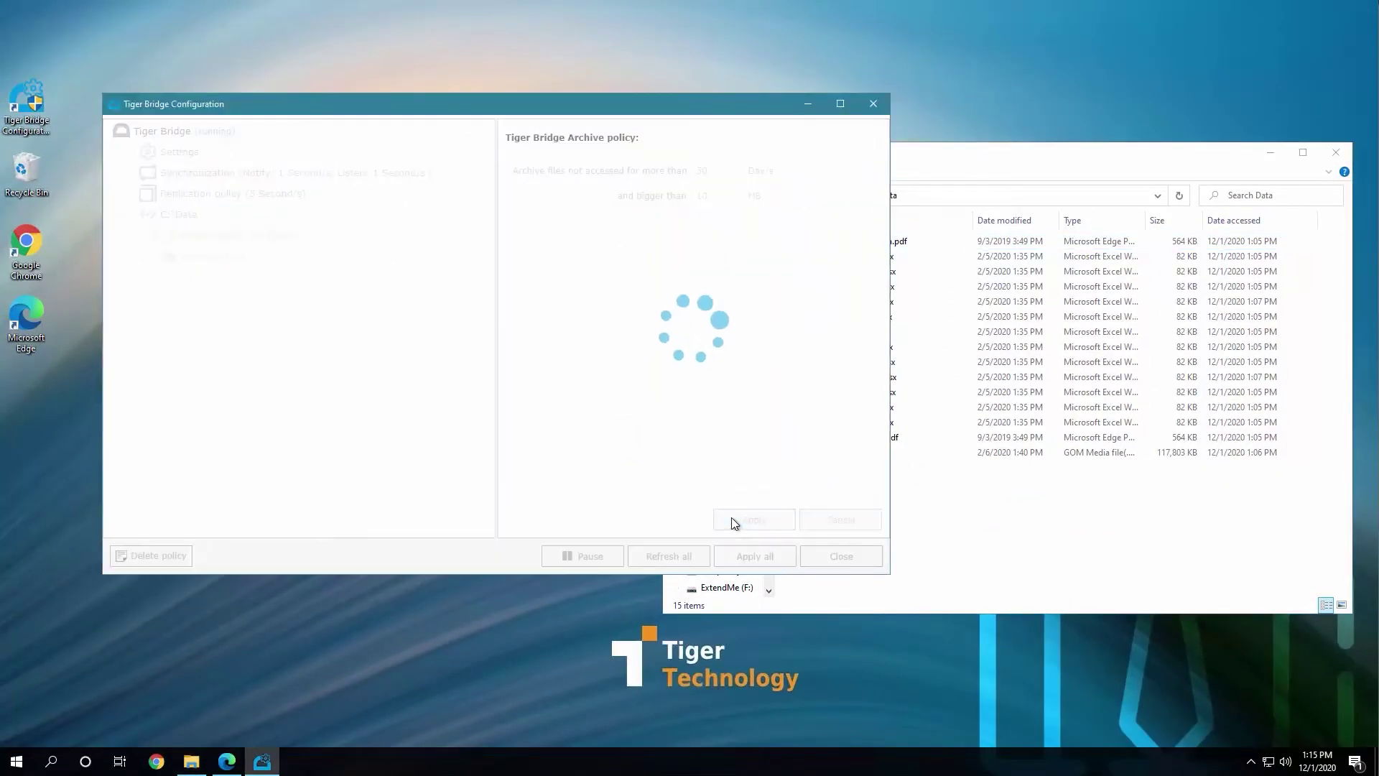
left_click(816, 408)
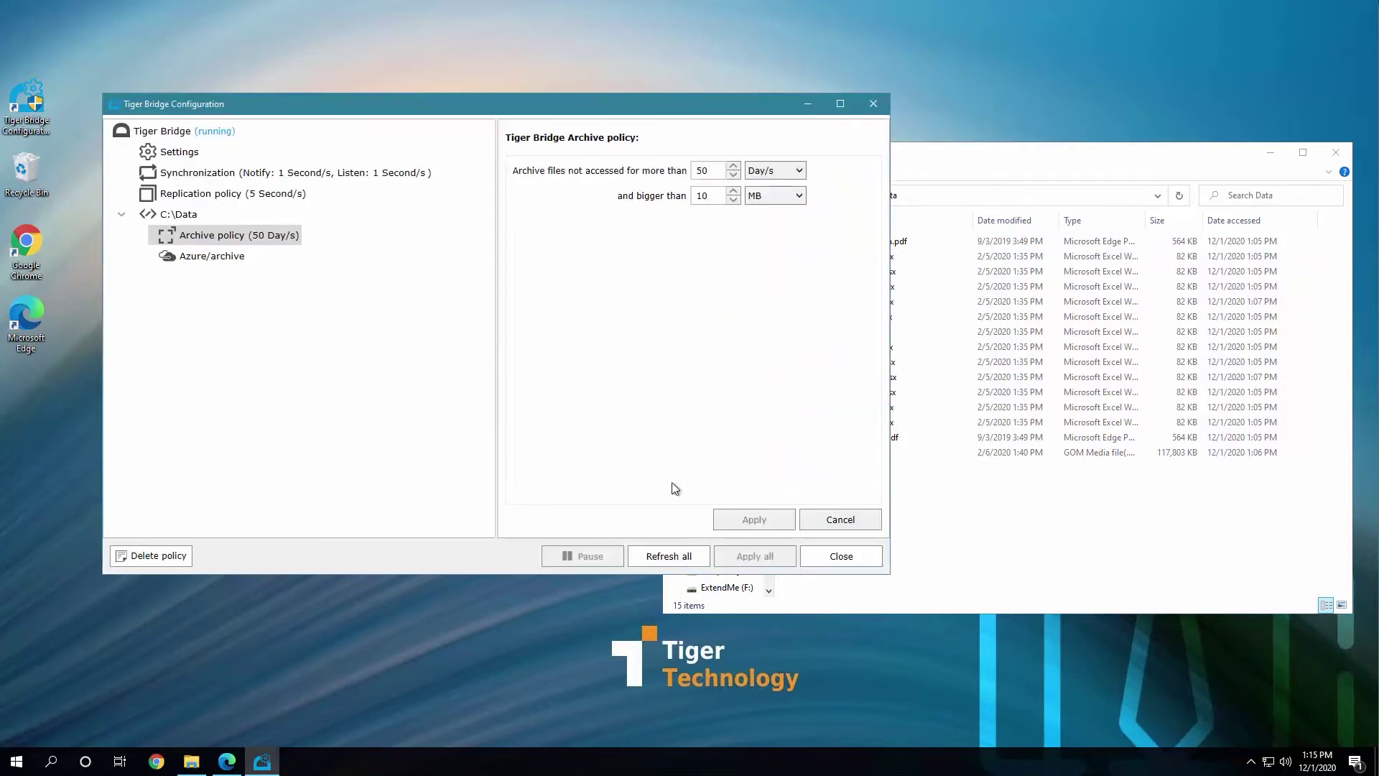
left_click(673, 556)
left_click(742, 407)
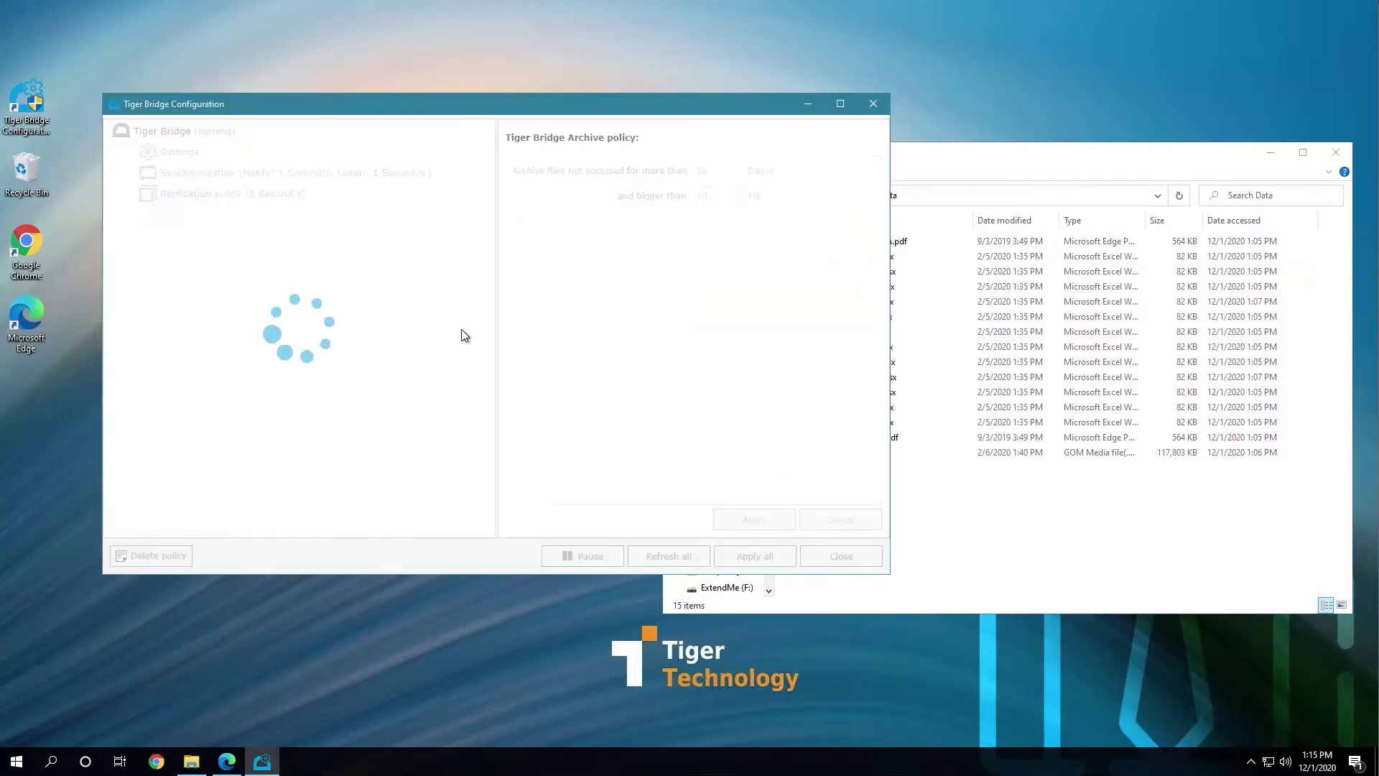
left_click(178, 214)
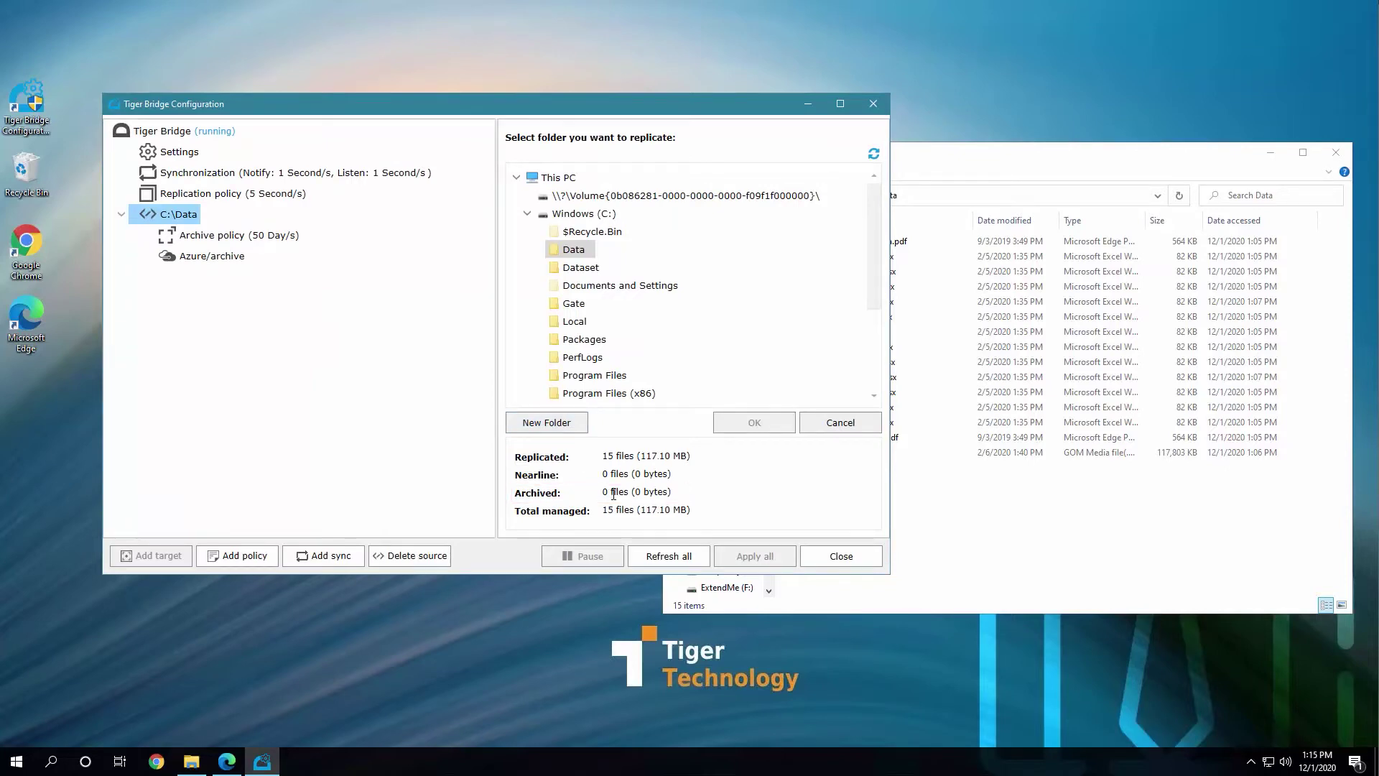
left_click(227, 761)
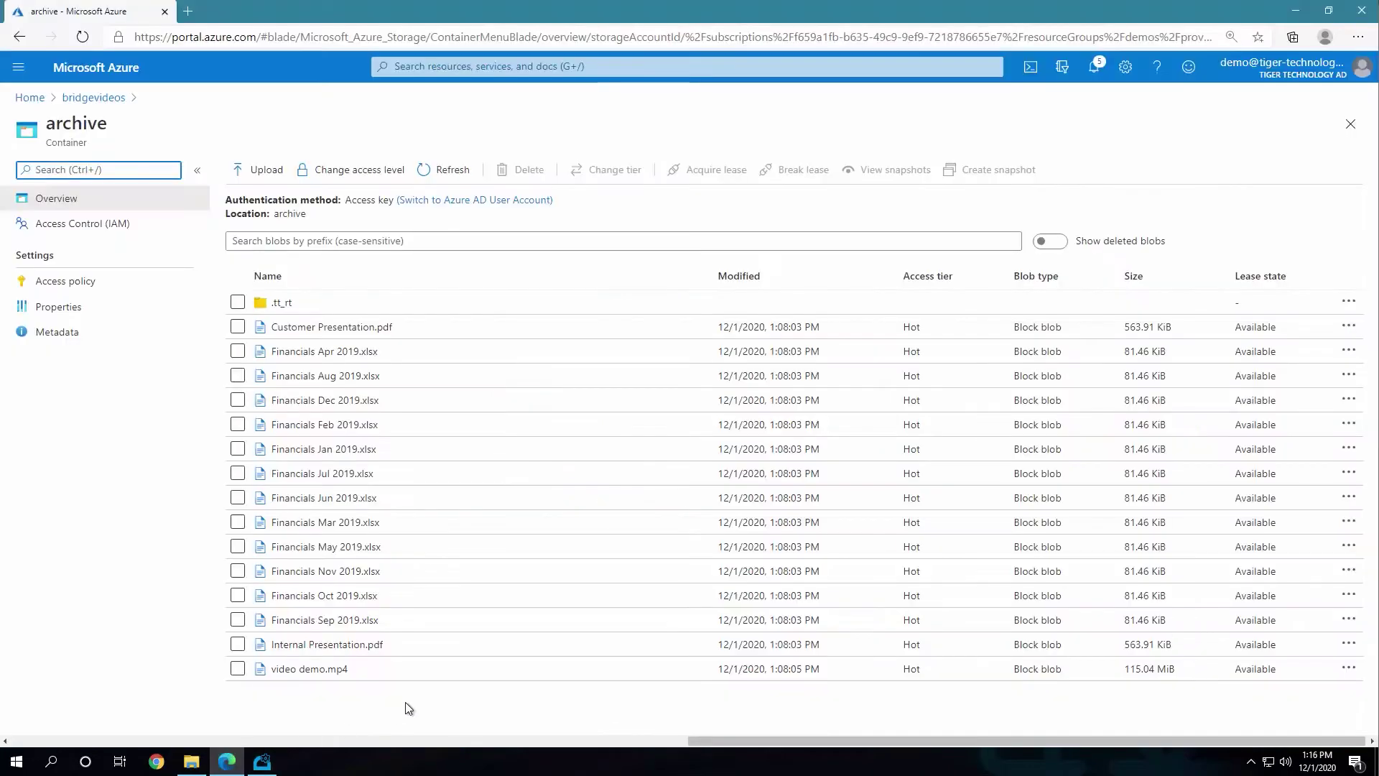
key("F5")
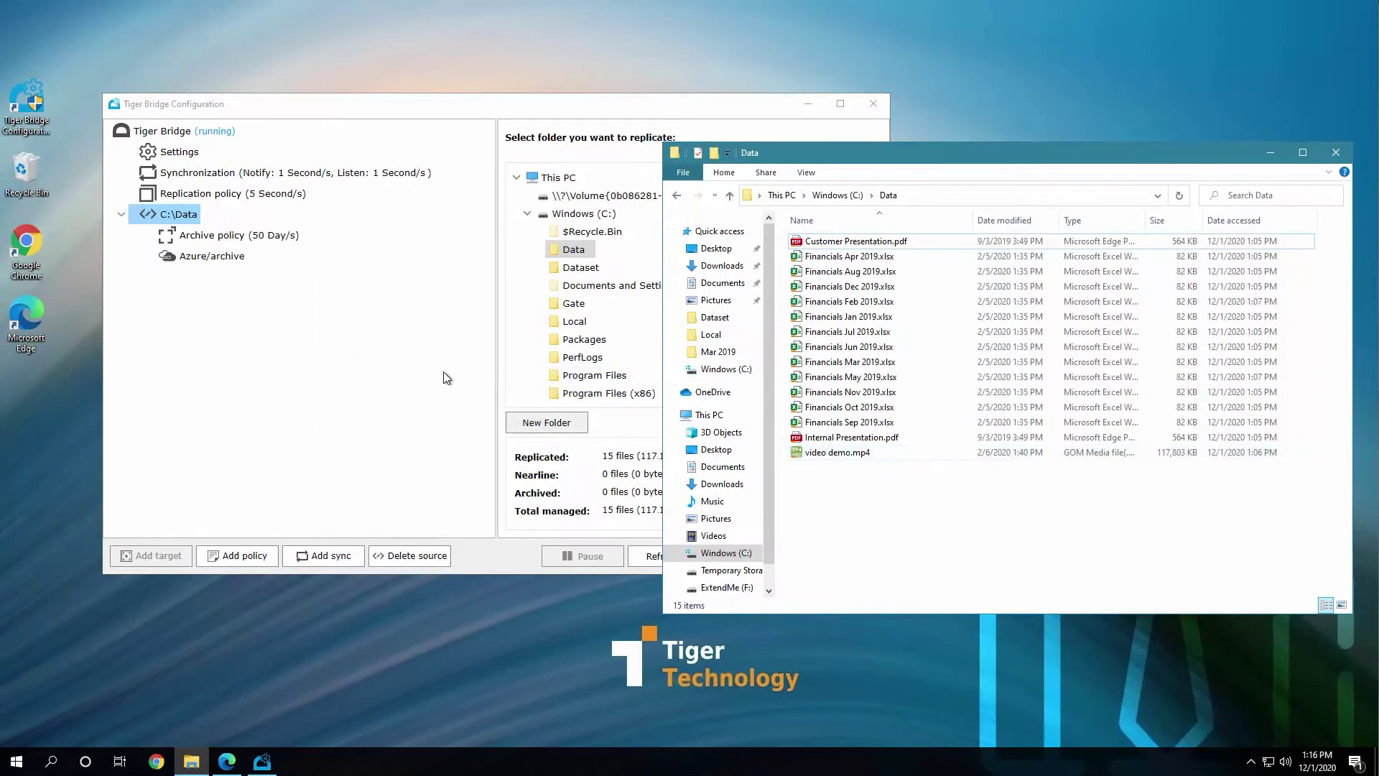
Step: Change the C:\Data archive policy age from 50 days to 5 minutes
left_click(446, 377)
left_click(222, 239)
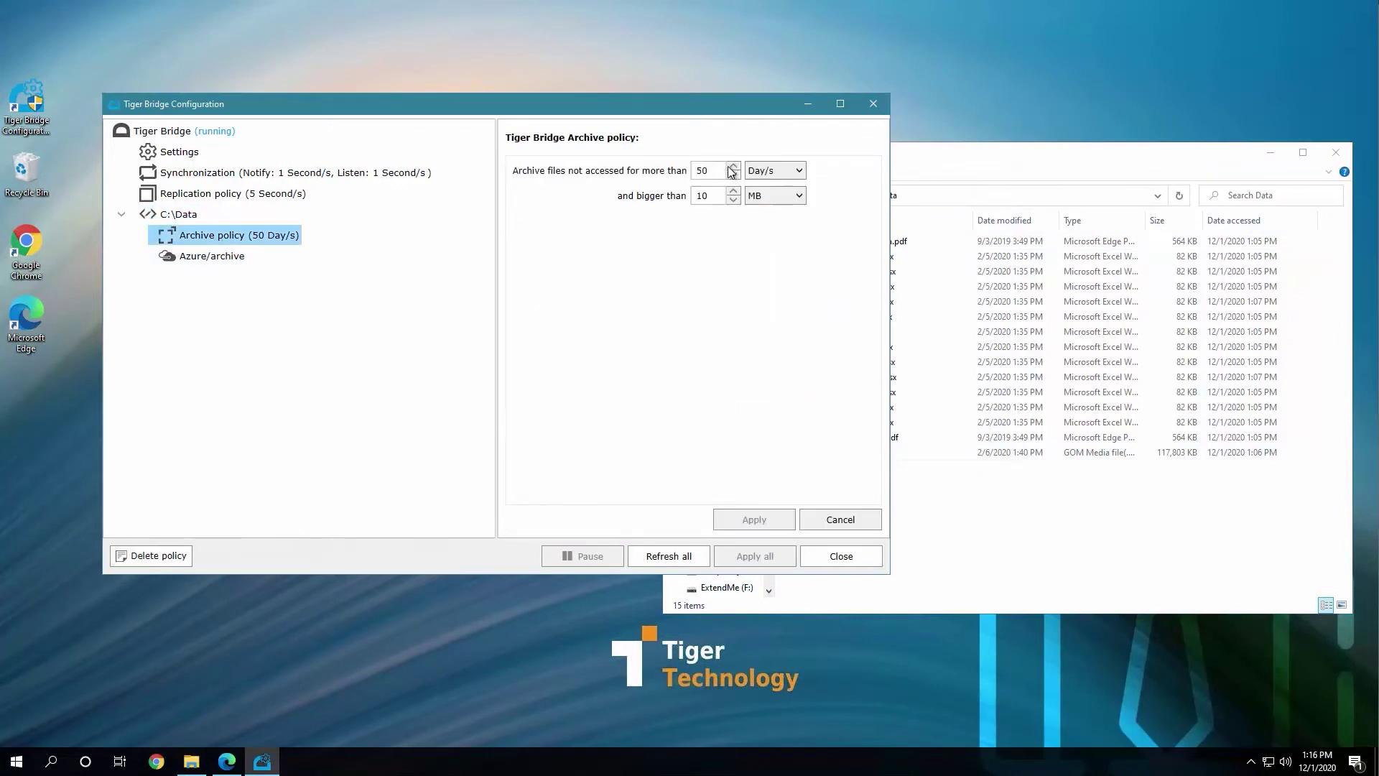
left_click(793, 170)
left_click(773, 196)
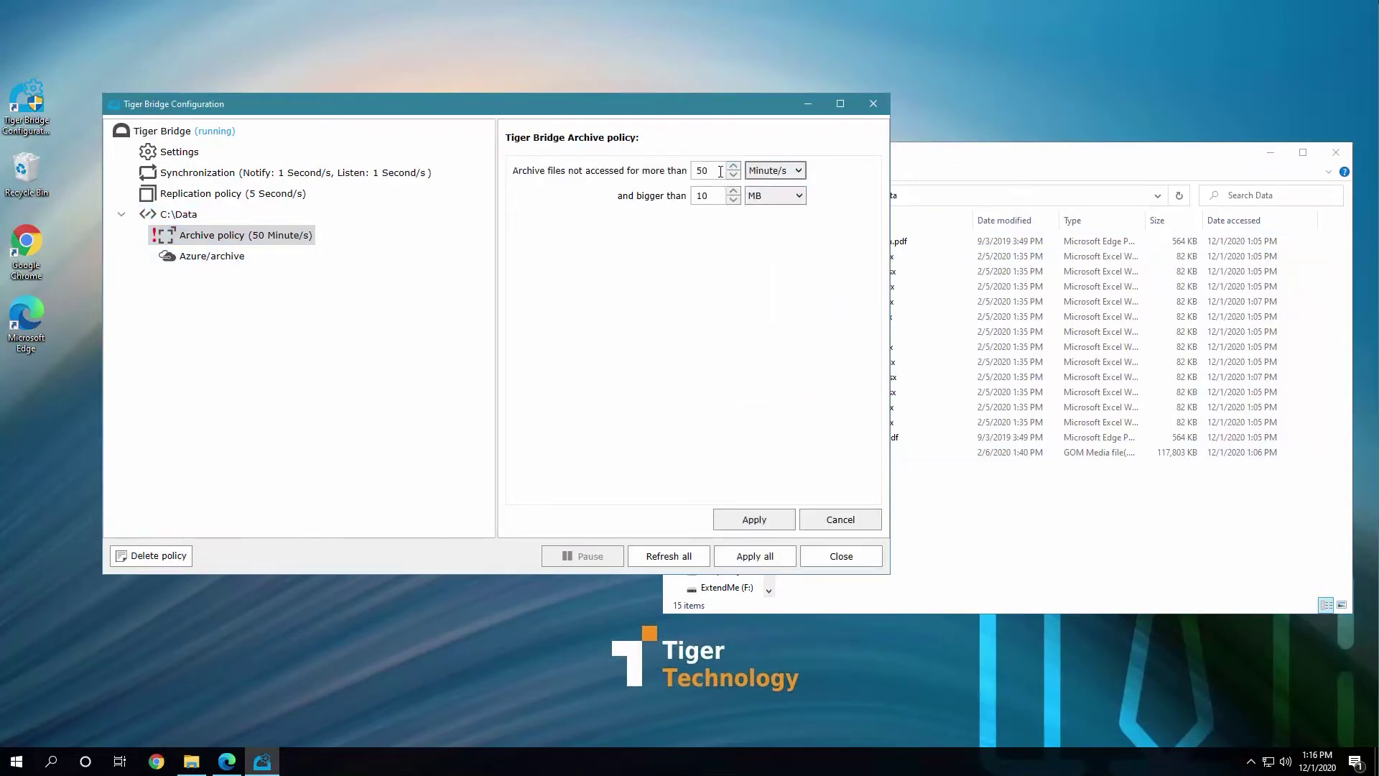
left_click(721, 170)
key("BackSpace")
Step: Apply the policy, reload the configuration, and check C:\Data replication statistics
left_click(752, 528)
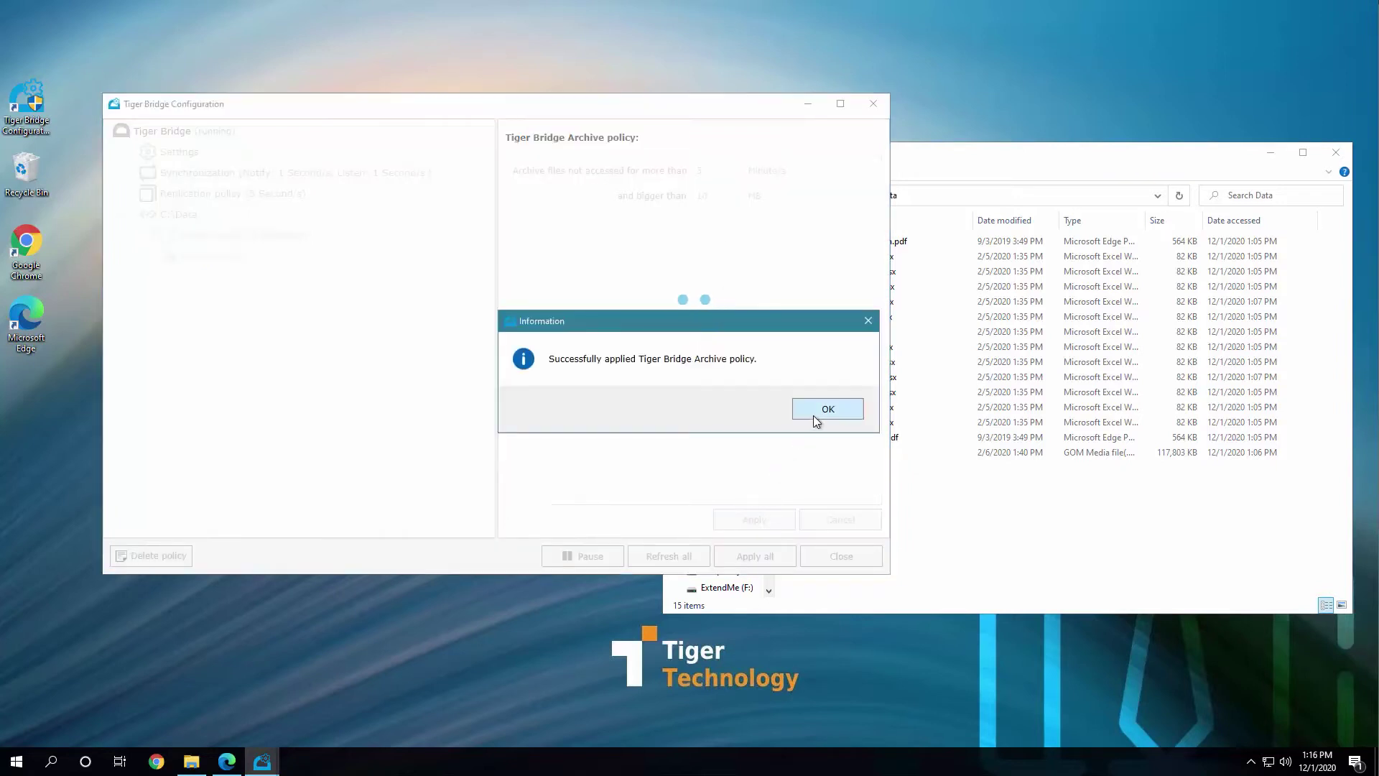
left_click(815, 411)
left_click(660, 555)
left_click(731, 413)
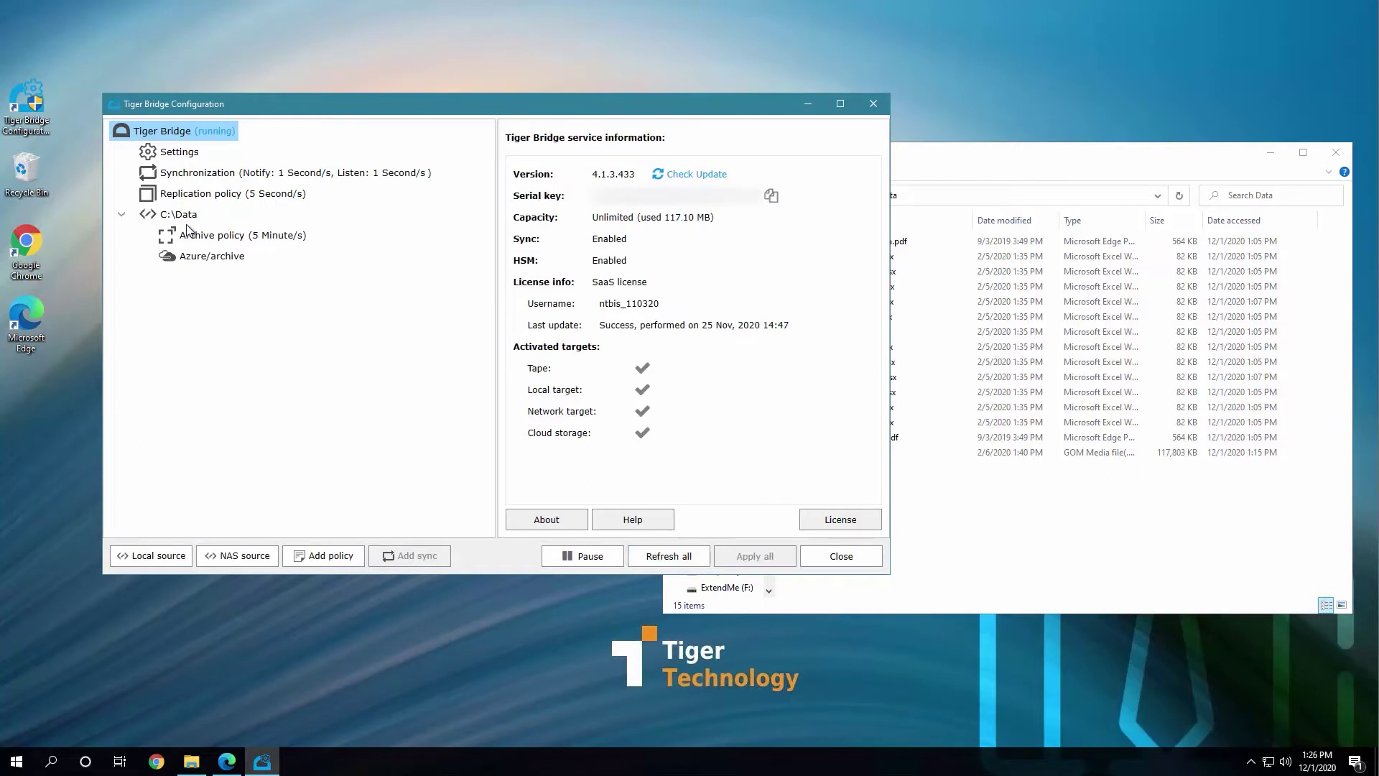
left_click(187, 217)
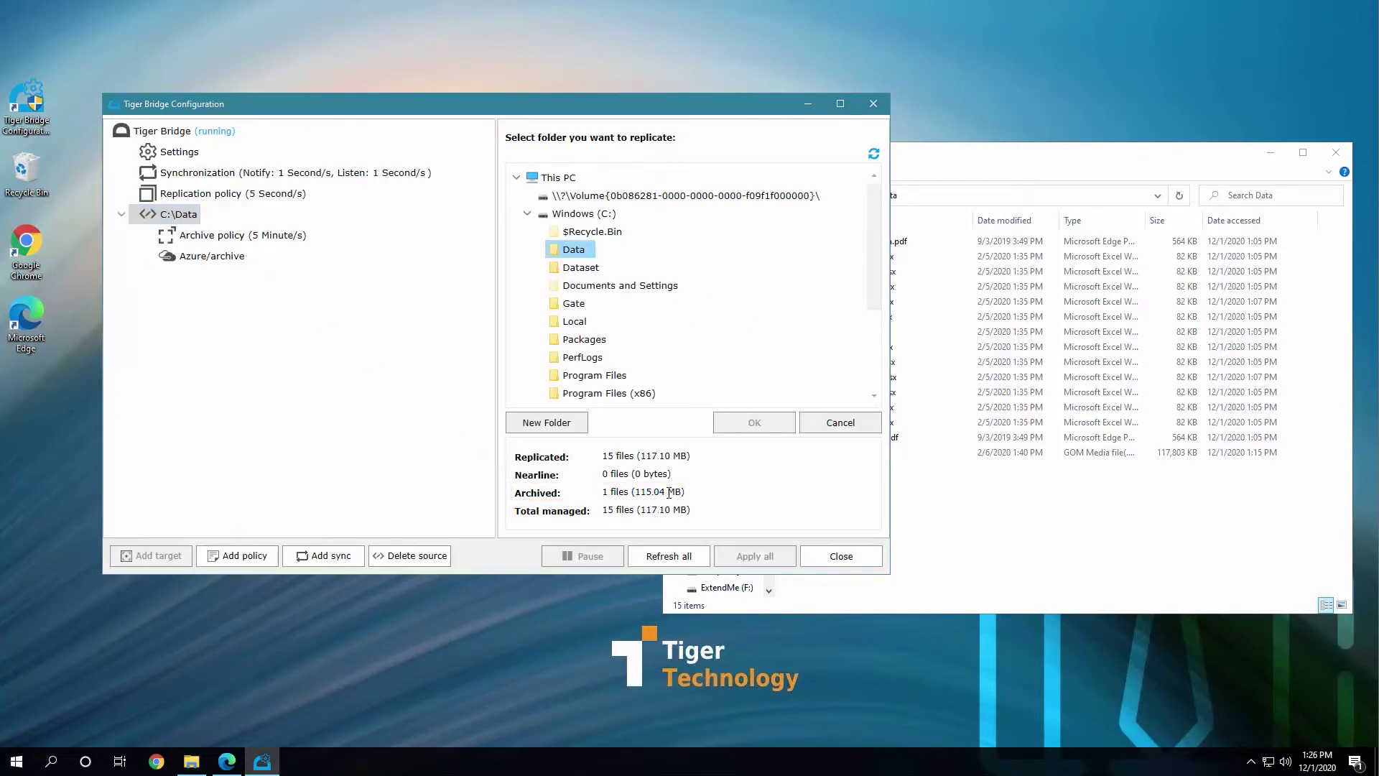
Step: Switch to the Azure portal's archive container blob listing
left_click(227, 761)
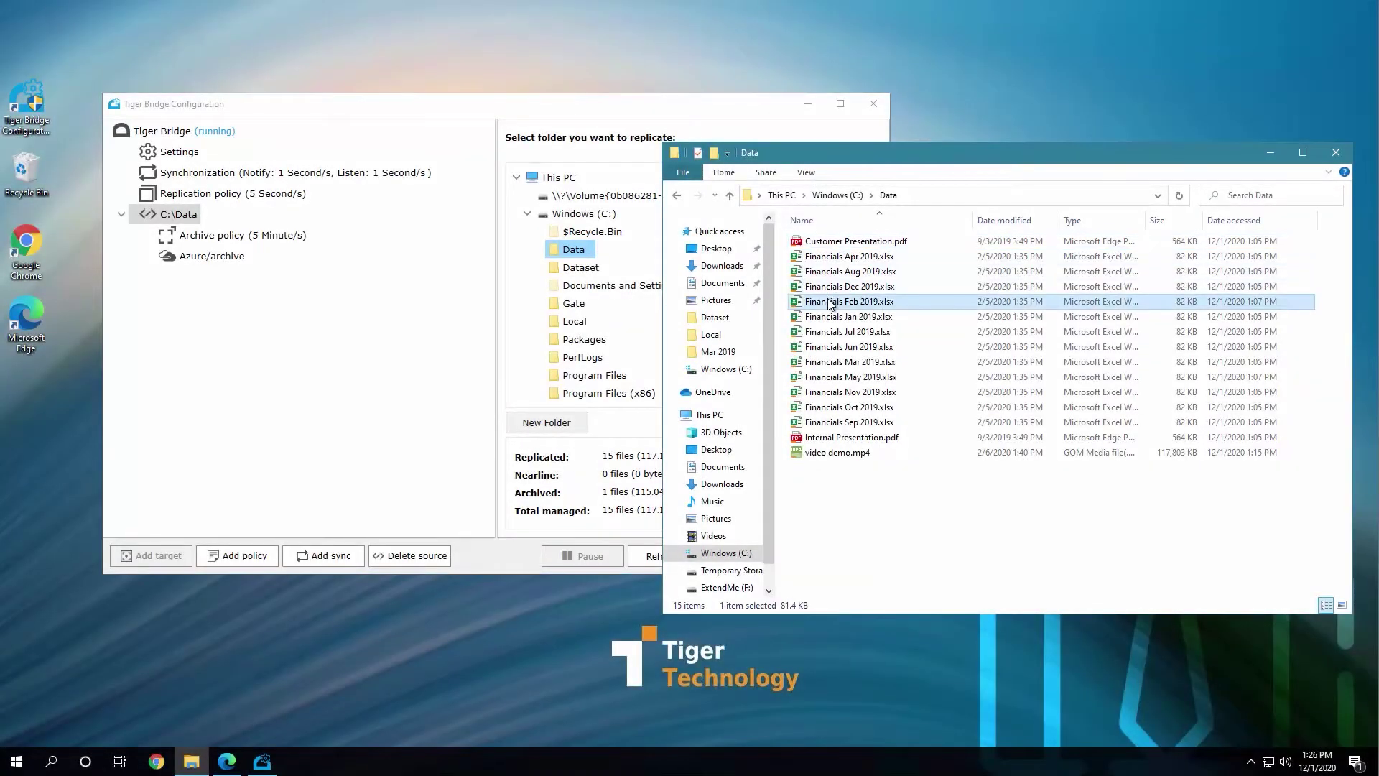
Step: Move Financials Feb 2019.xlsx to the archive via Tiger Bridge, then refresh the configuration
right_click(828, 299)
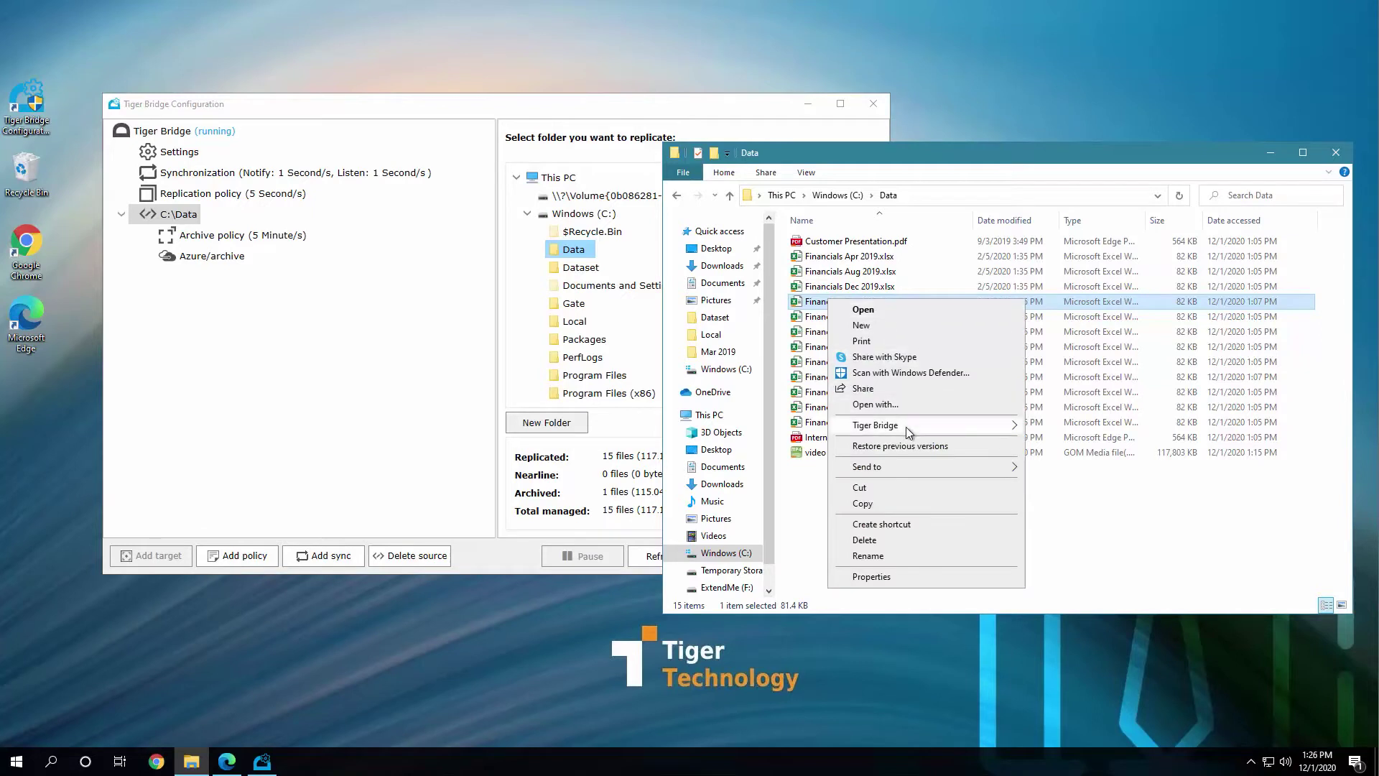
mouse_move(919, 431)
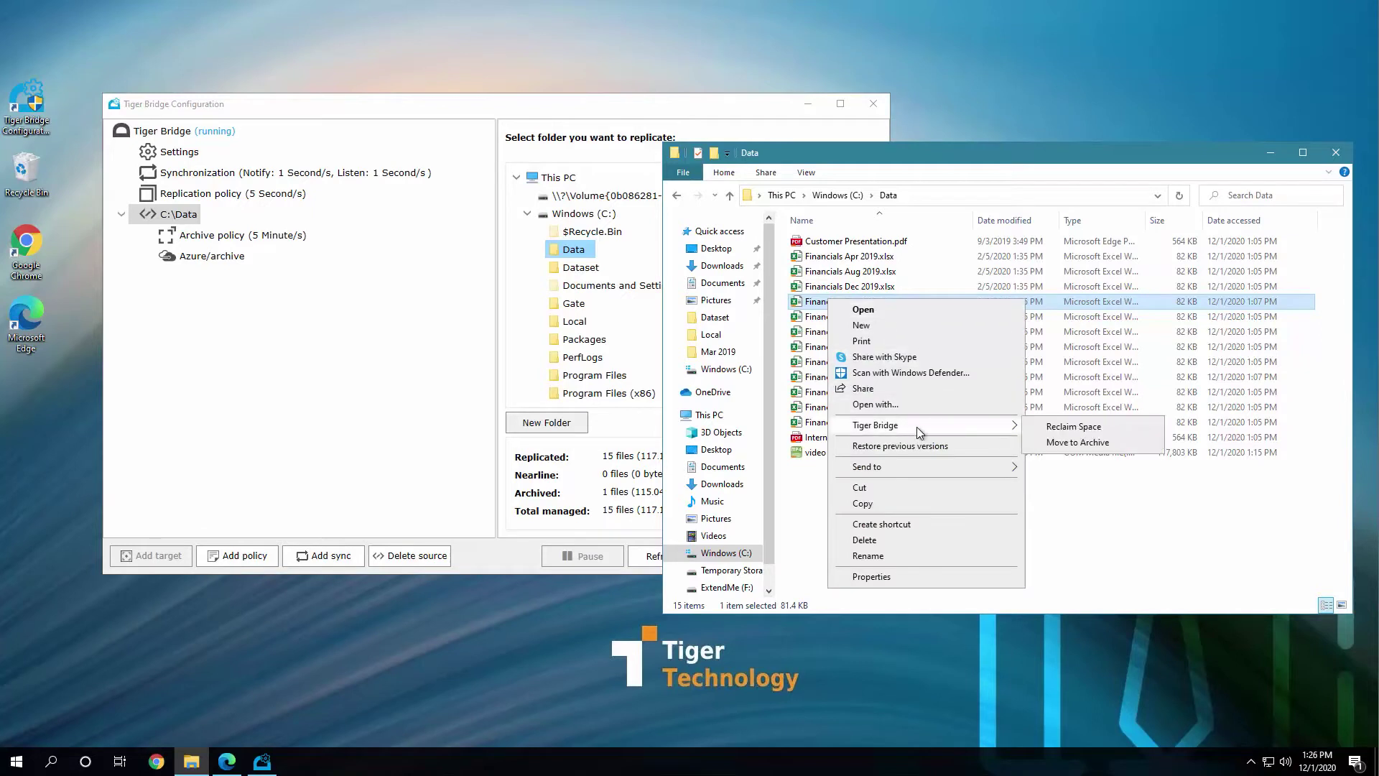
left_click(1058, 444)
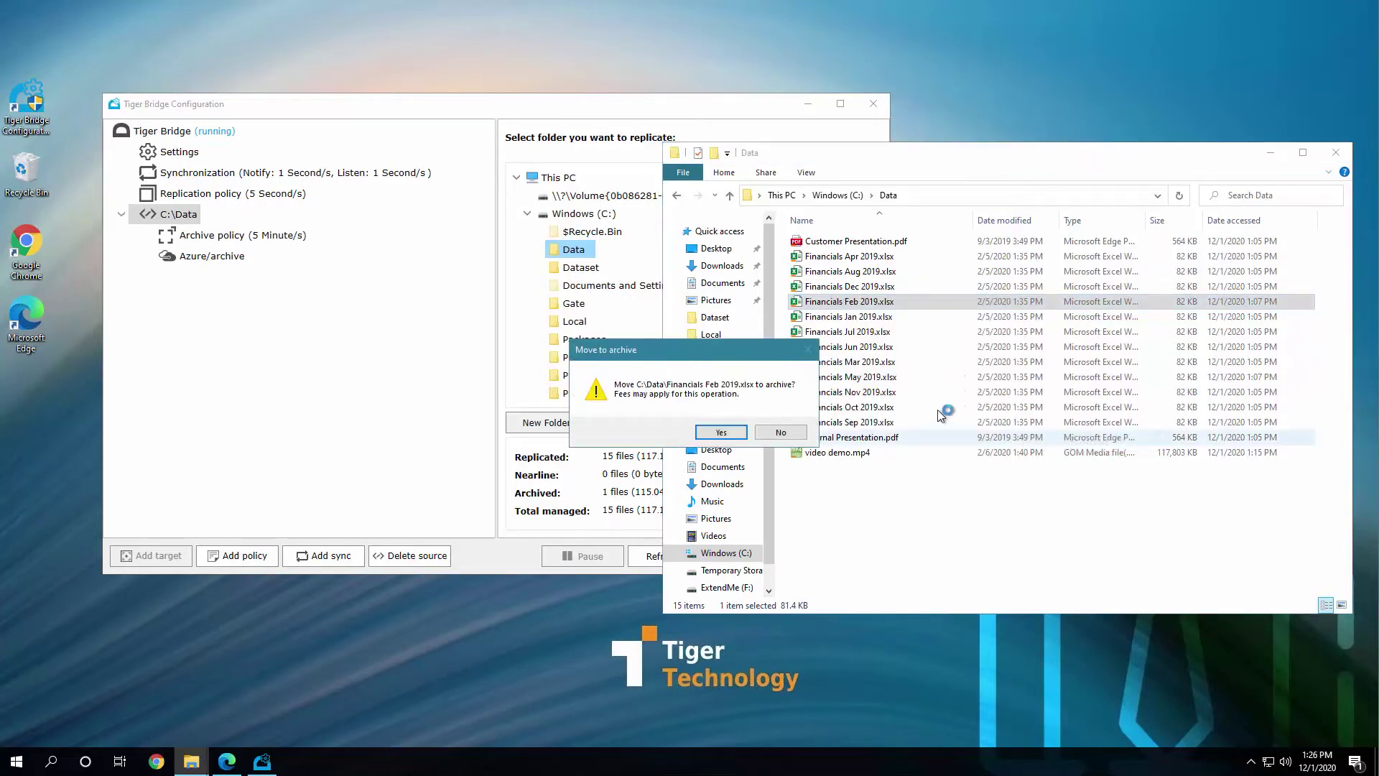
left_click(722, 434)
left_click(262, 762)
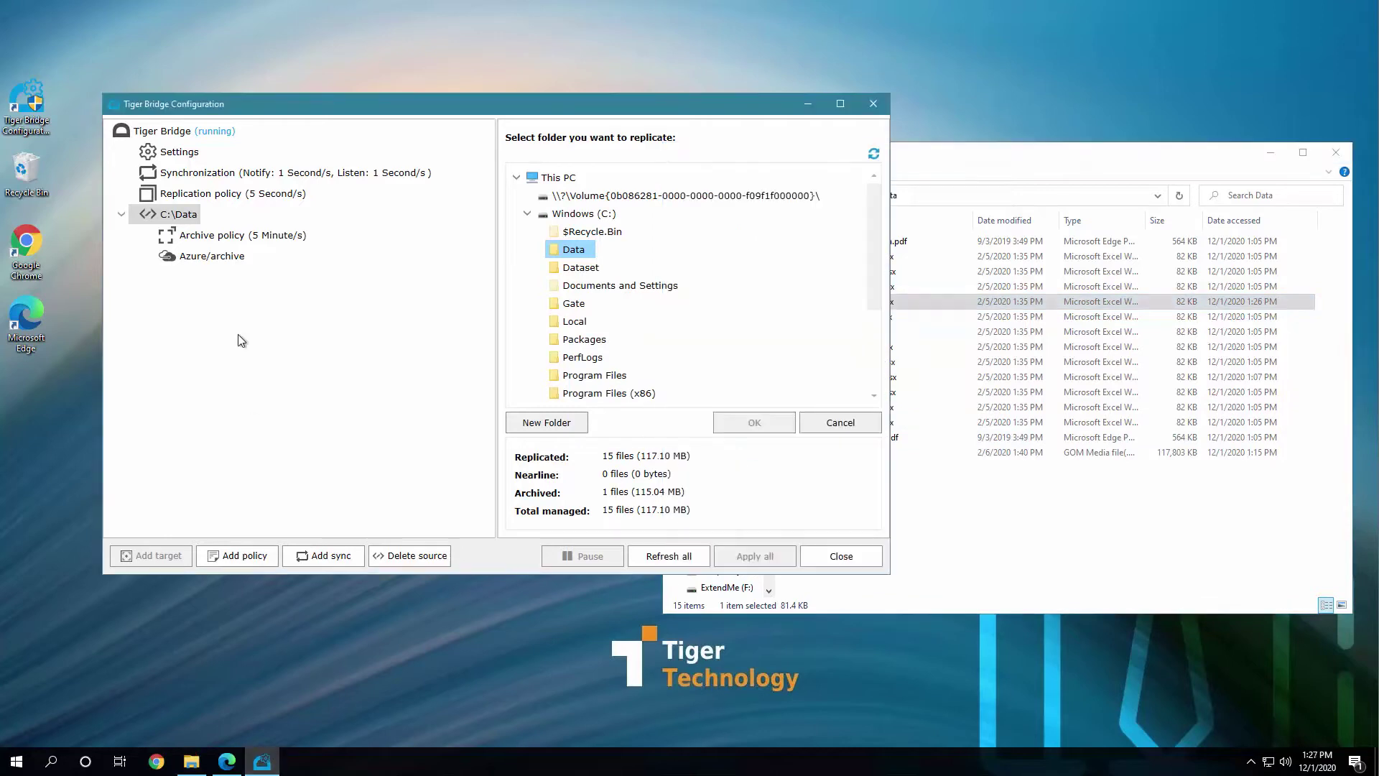
left_click(668, 556)
left_click(719, 408)
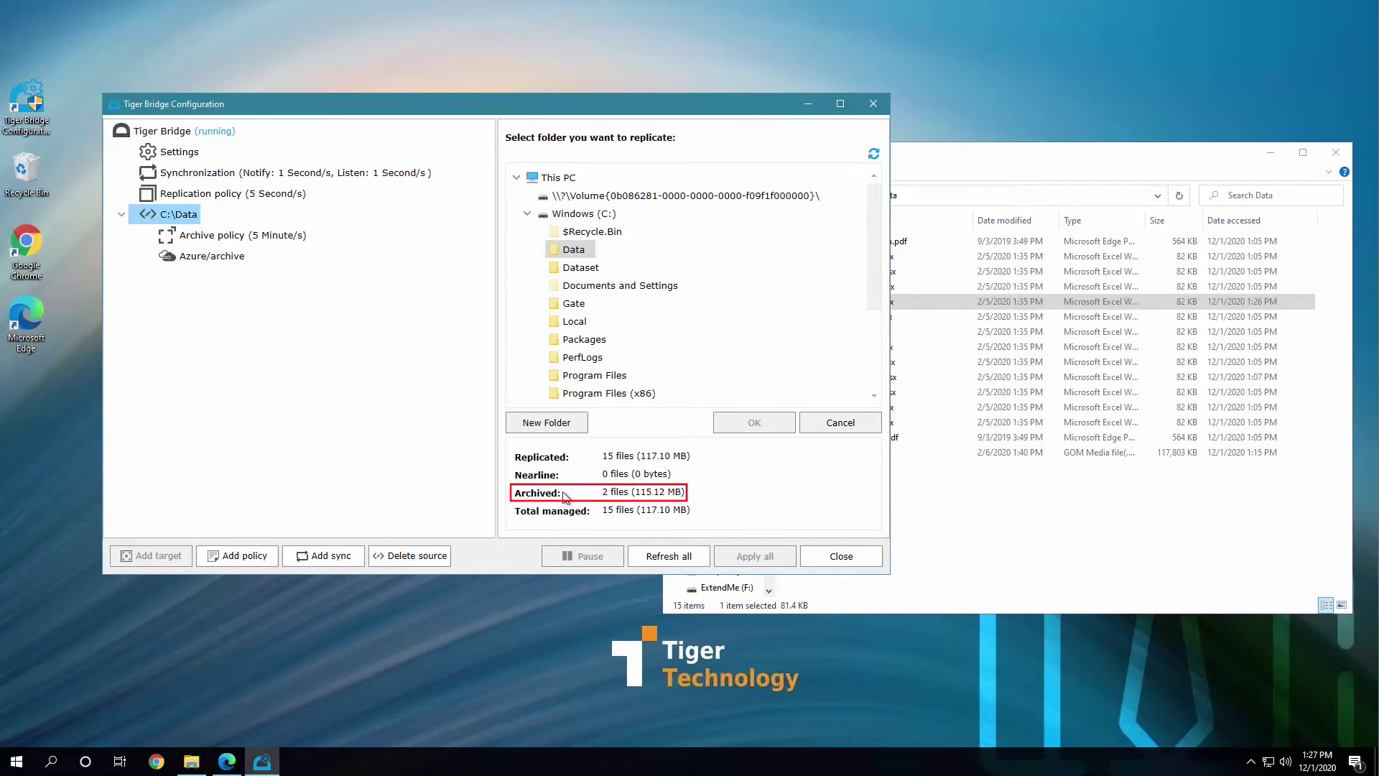
Step: Reload the Azure archive container page to see the updated access tiers
left_click(226, 762)
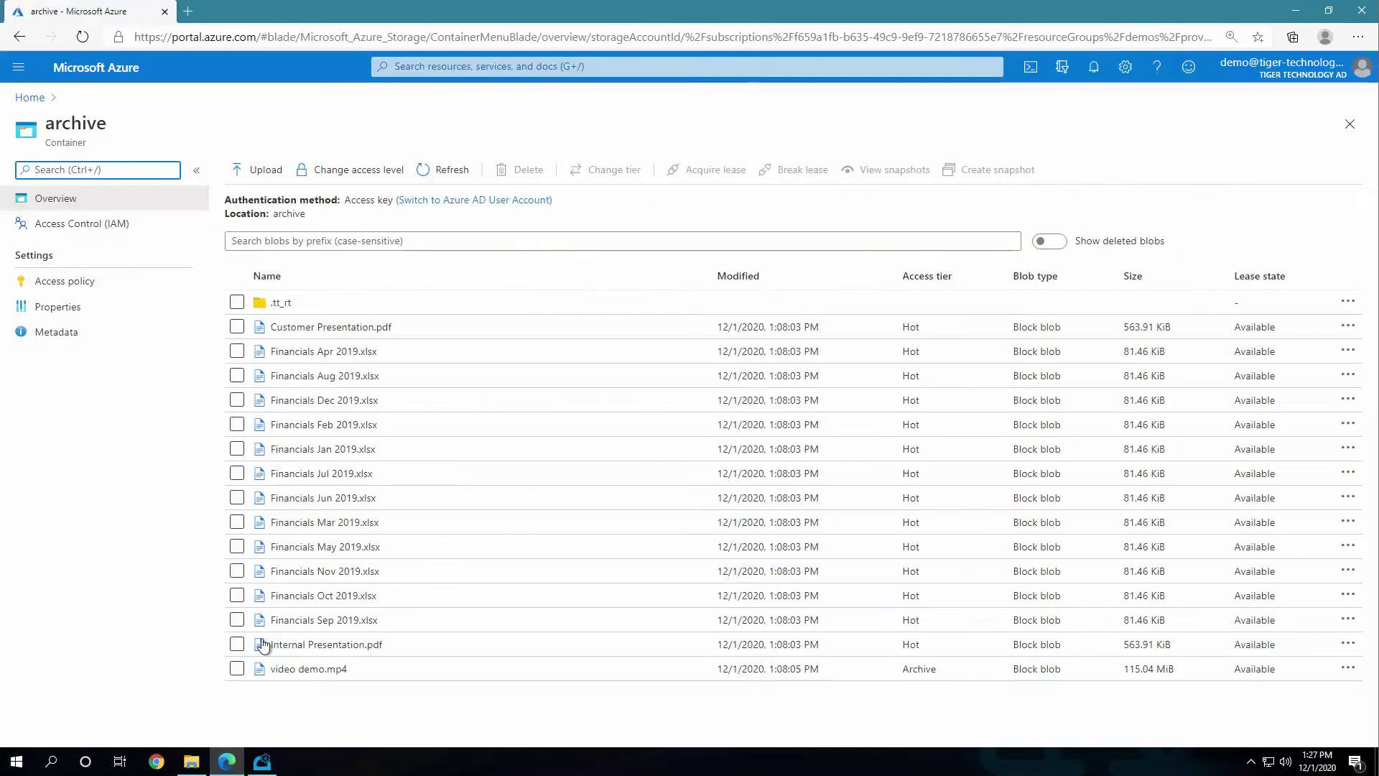
key("F5")
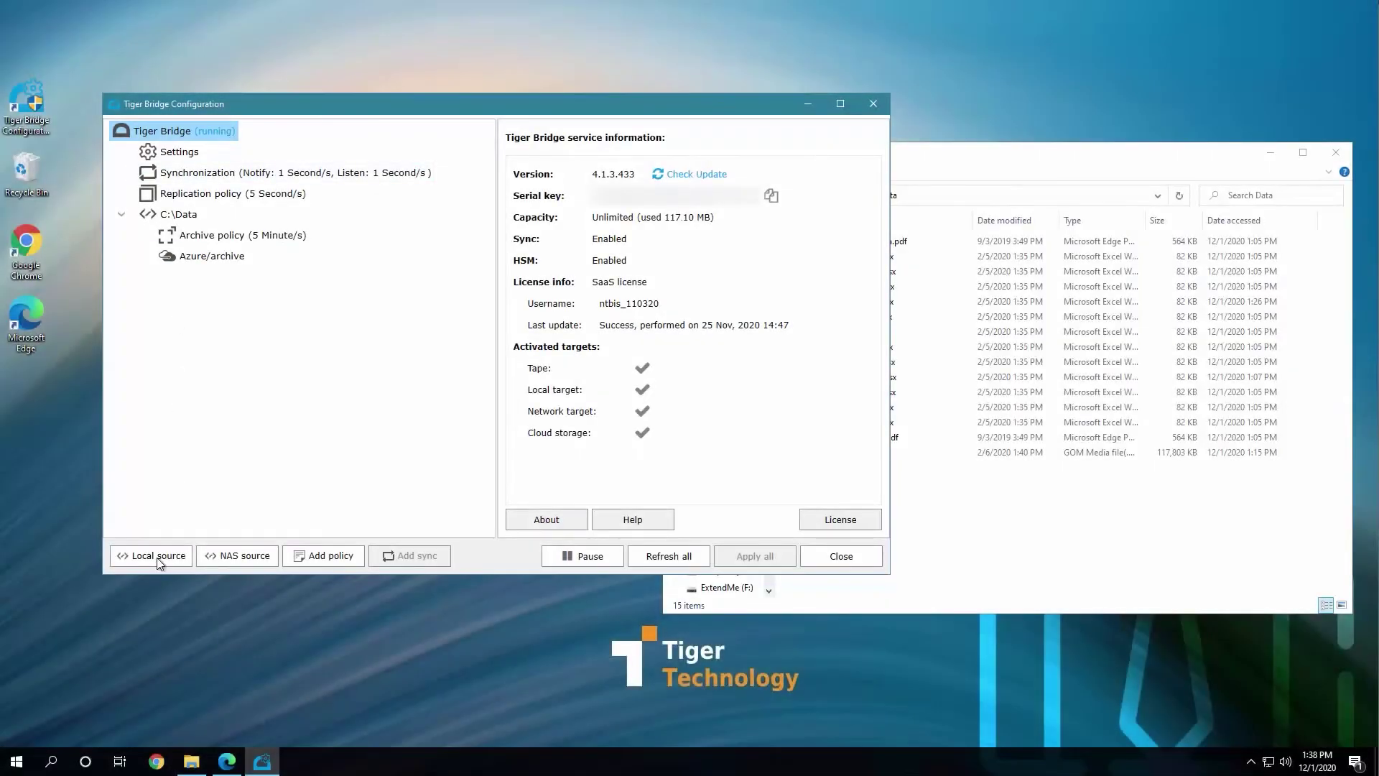
Step: Add a new local source node, bringing up the folder picker
left_click(157, 557)
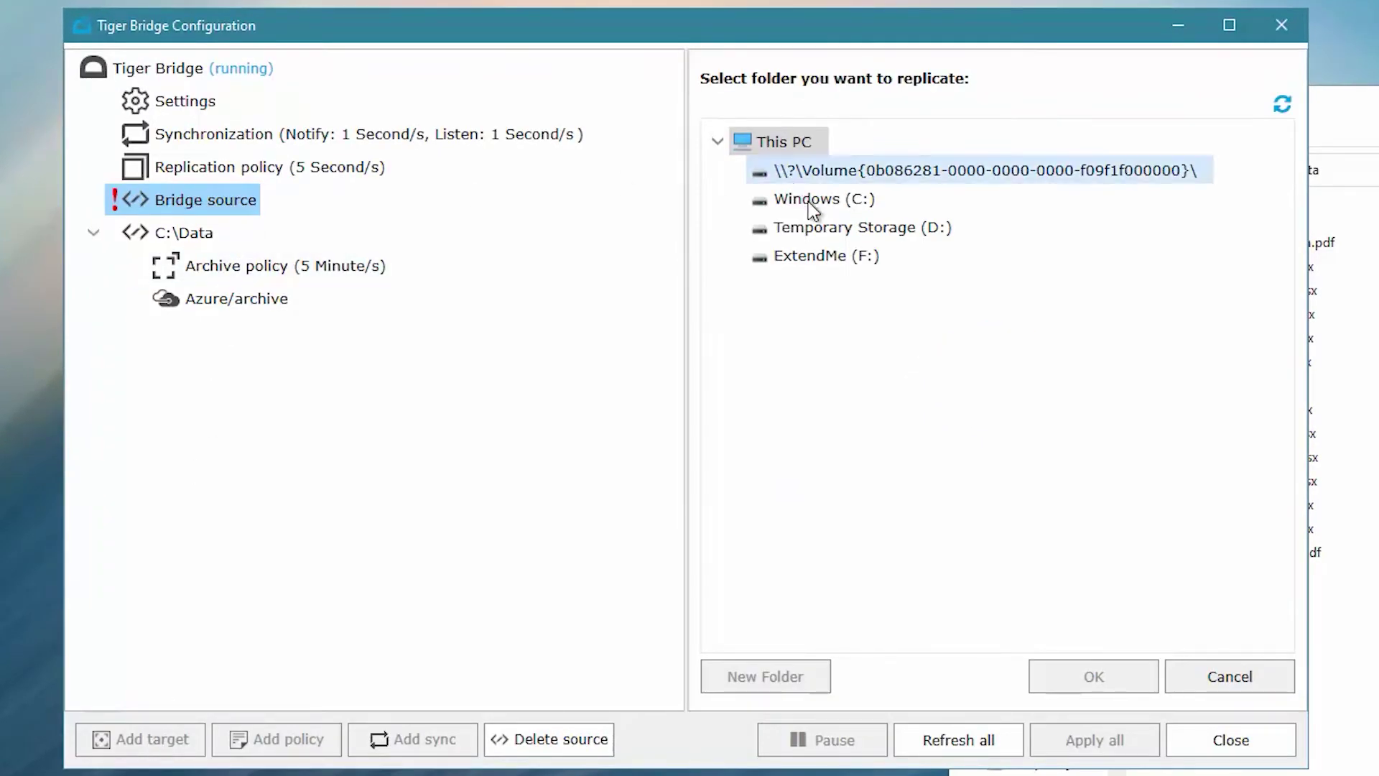
Step: Choose C:\Data2 as the new replicated source folder
left_click(808, 202)
left_click(822, 283)
left_click(1059, 674)
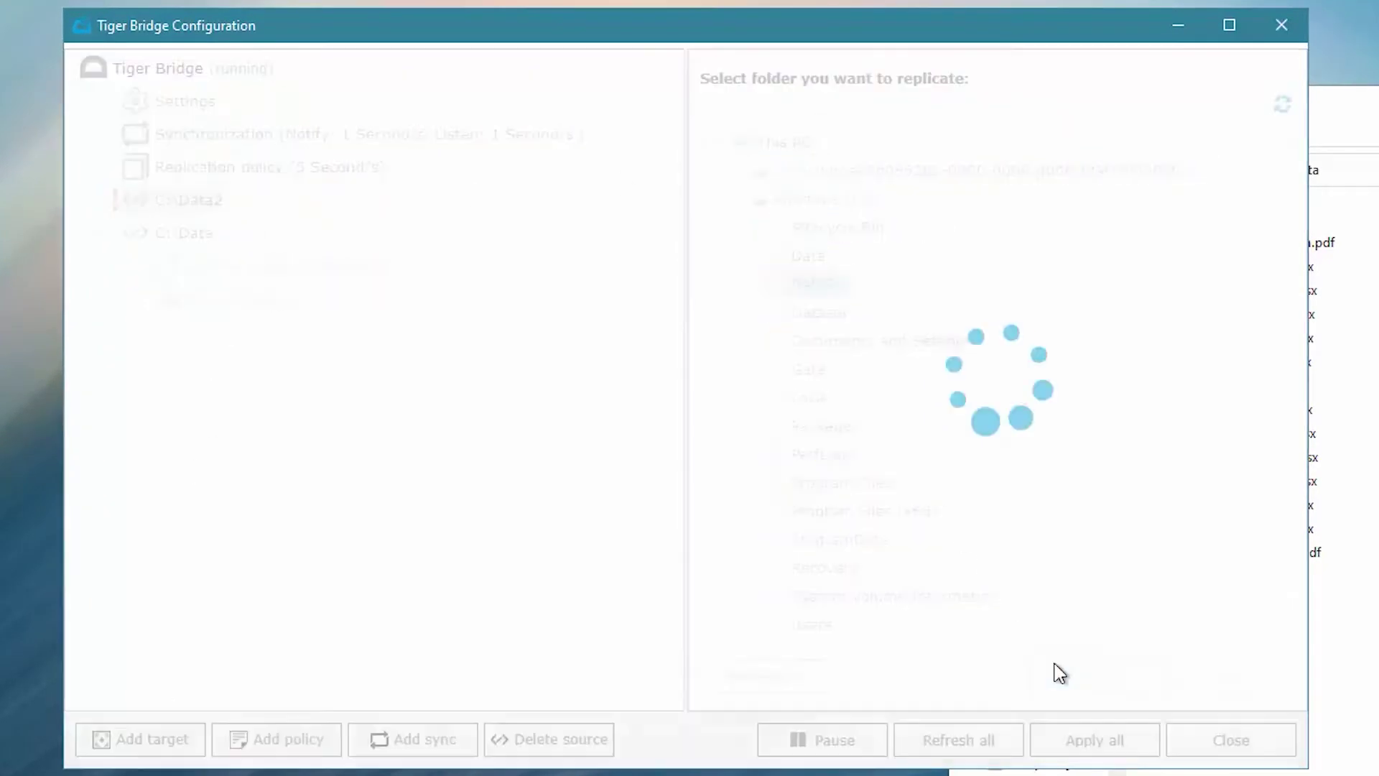
left_click(1163, 523)
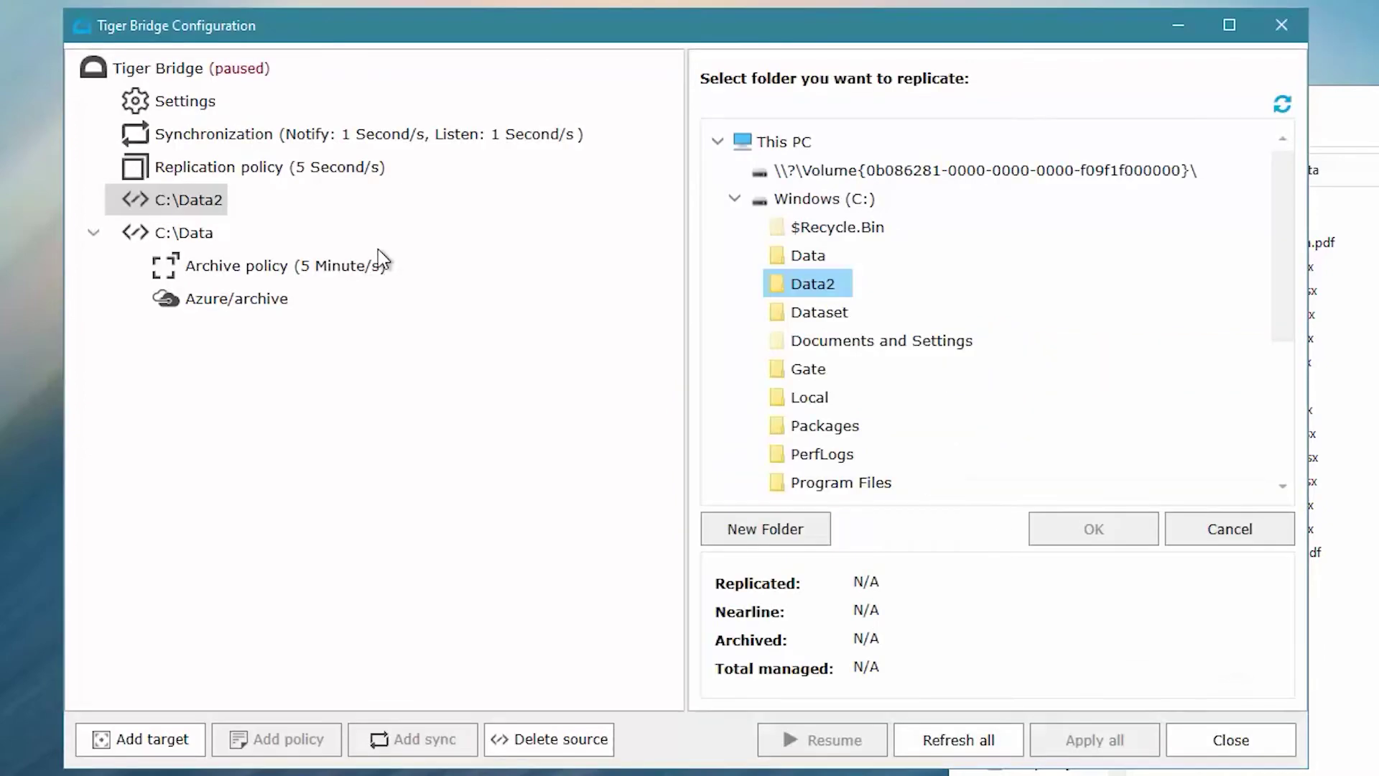
Step: Add an Azure target for Data2 and paste the storage account credentials
left_click(176, 736)
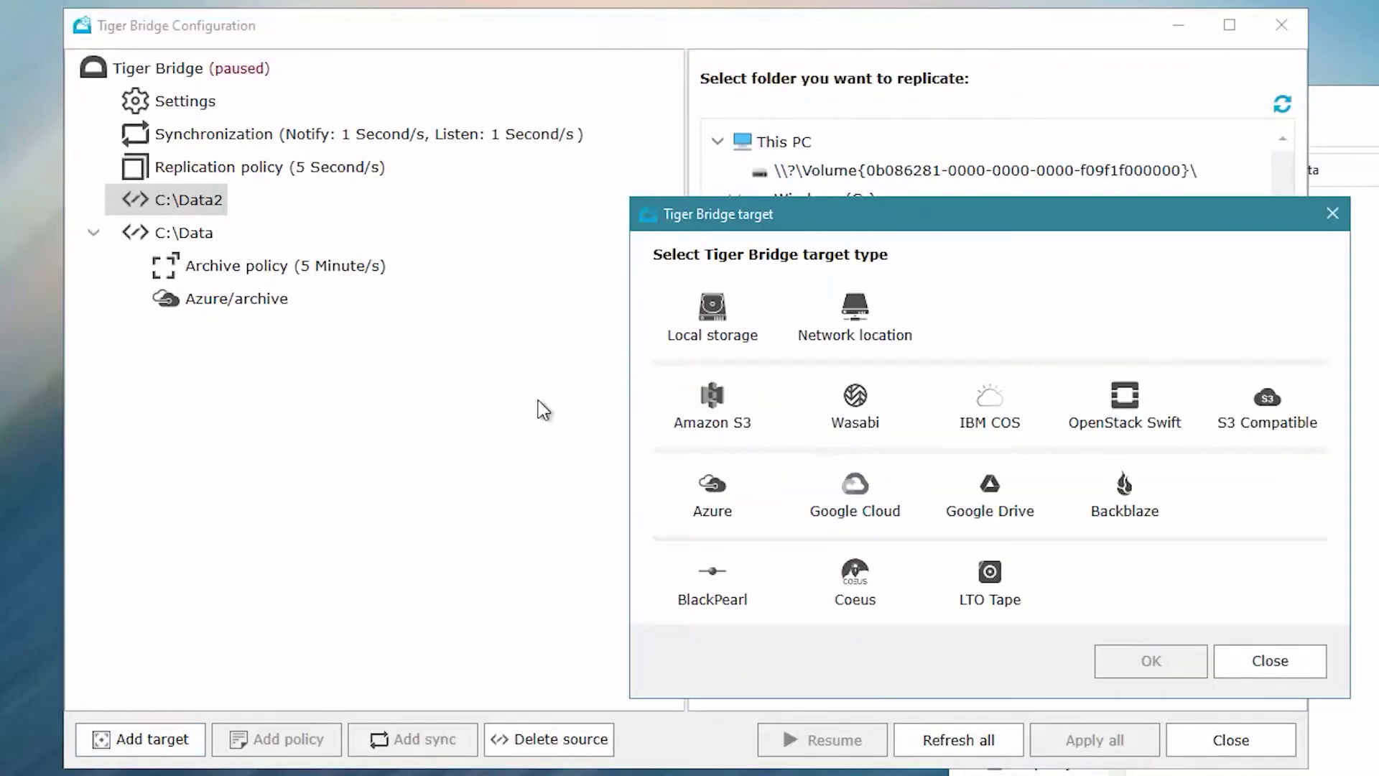
left_click(718, 494)
left_click(1150, 660)
left_click(920, 223)
key("ctrl+v")
key("Tab")
key("ctrl+v")
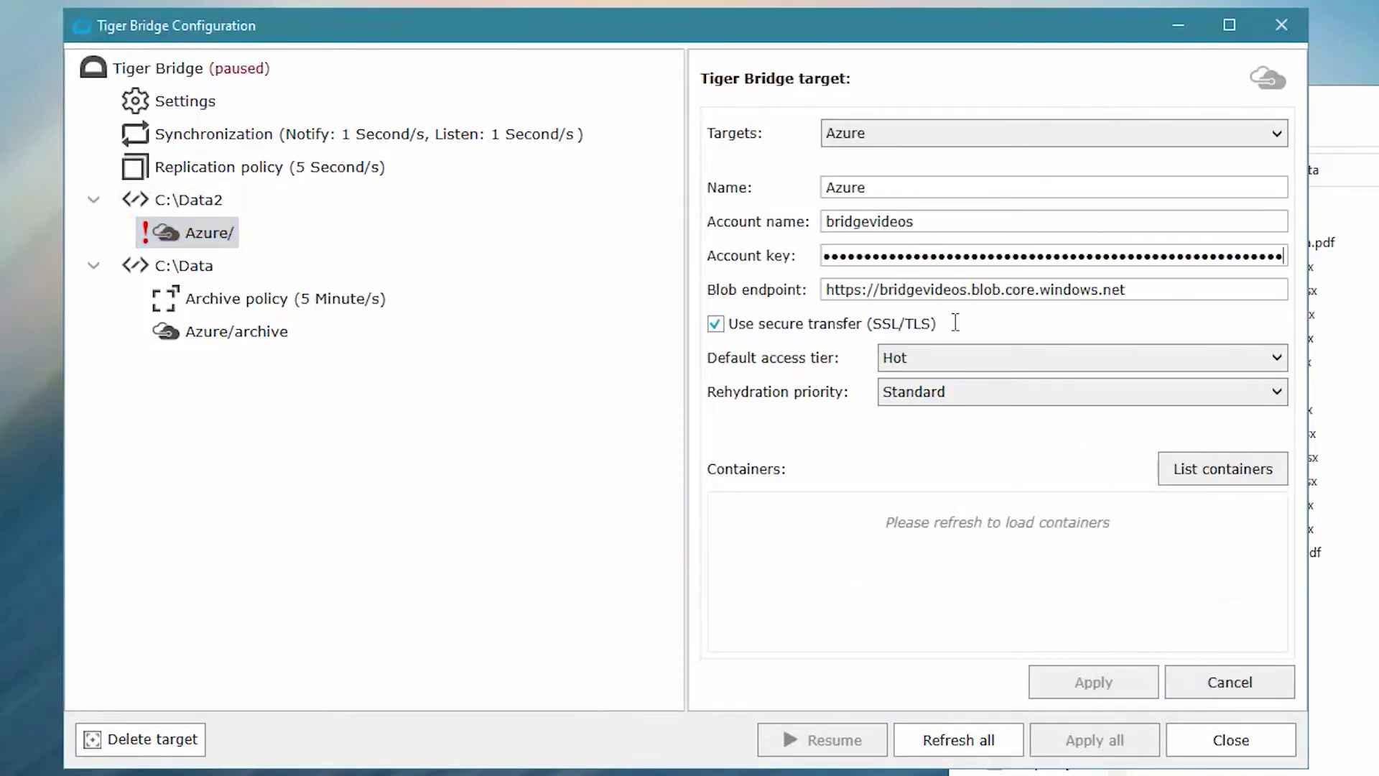
Step: Set Archive default tier and High rehydration priority, select container archive2, and apply
left_click(1017, 359)
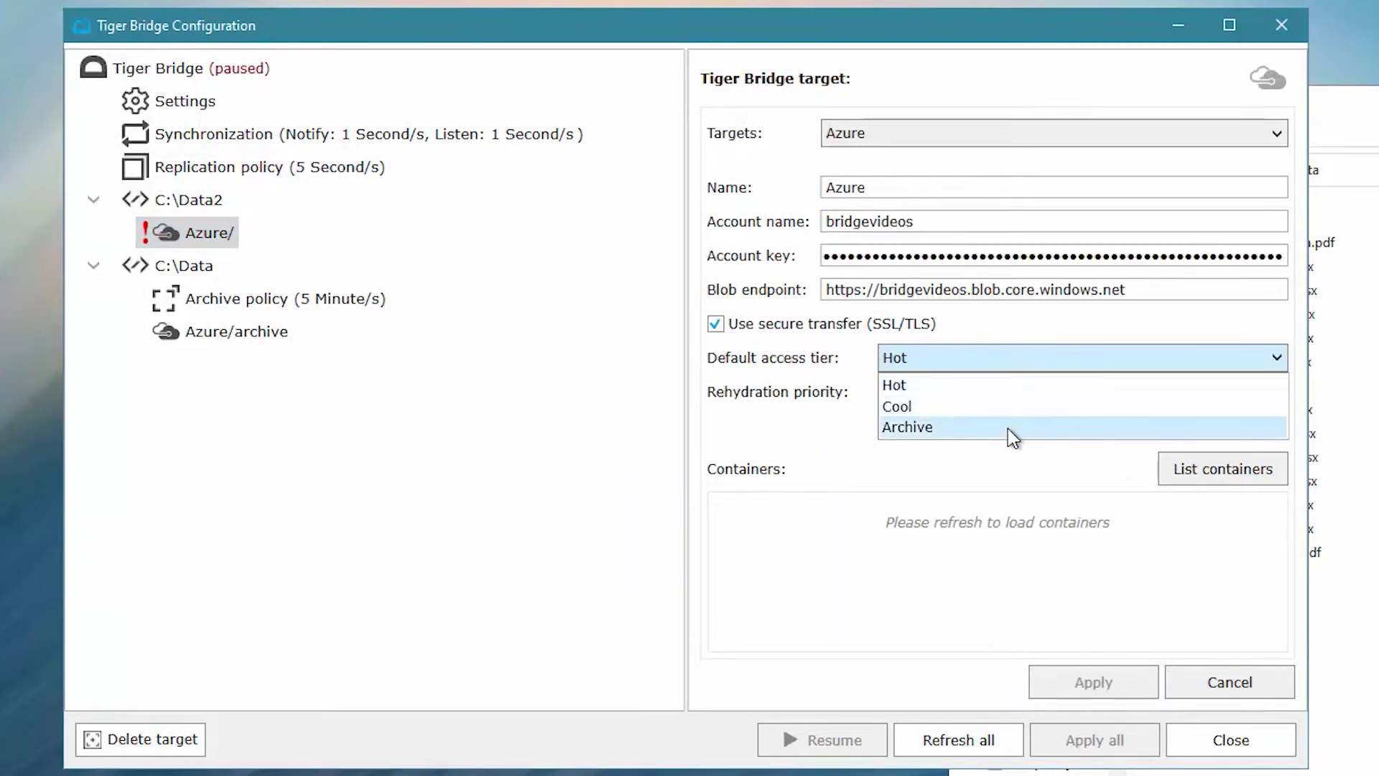
left_click(1007, 428)
left_click(1007, 395)
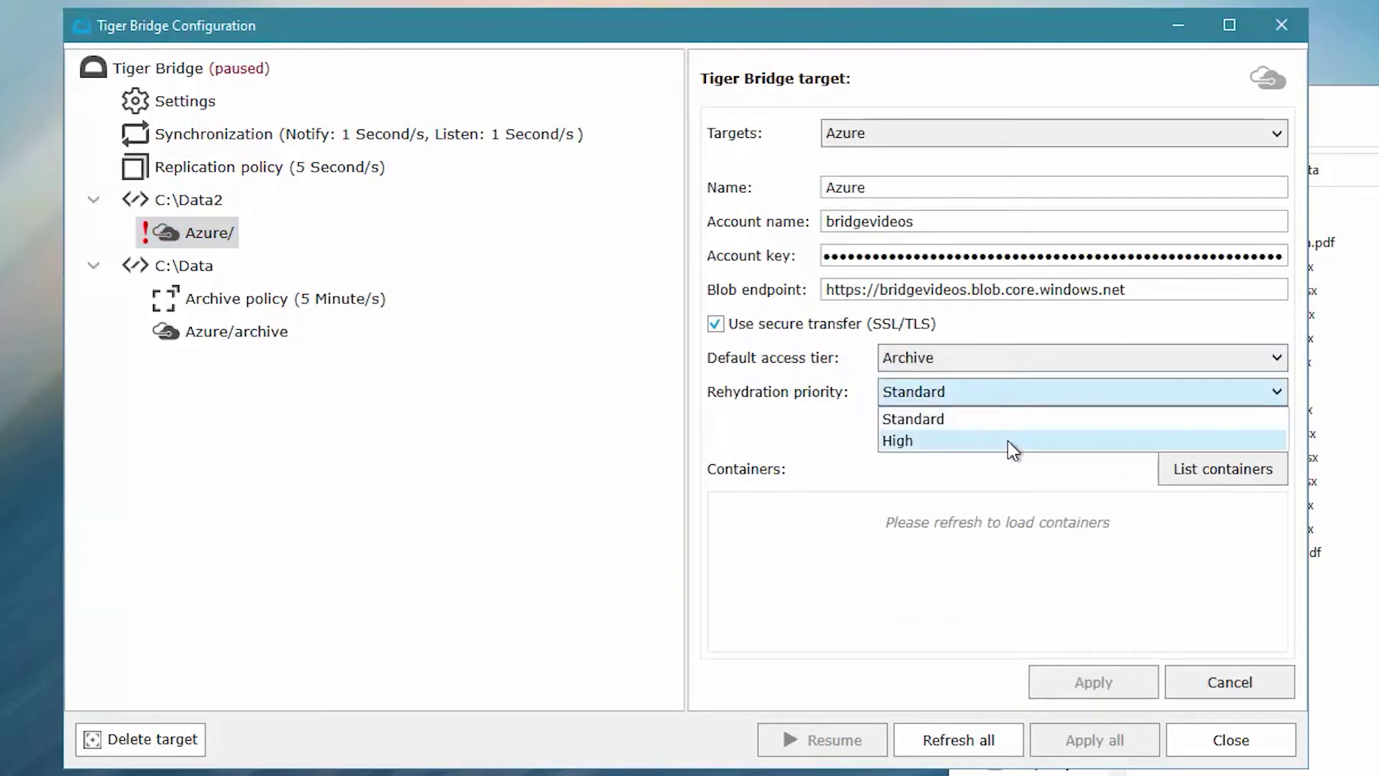
left_click(1007, 441)
left_click(1185, 479)
left_click(933, 534)
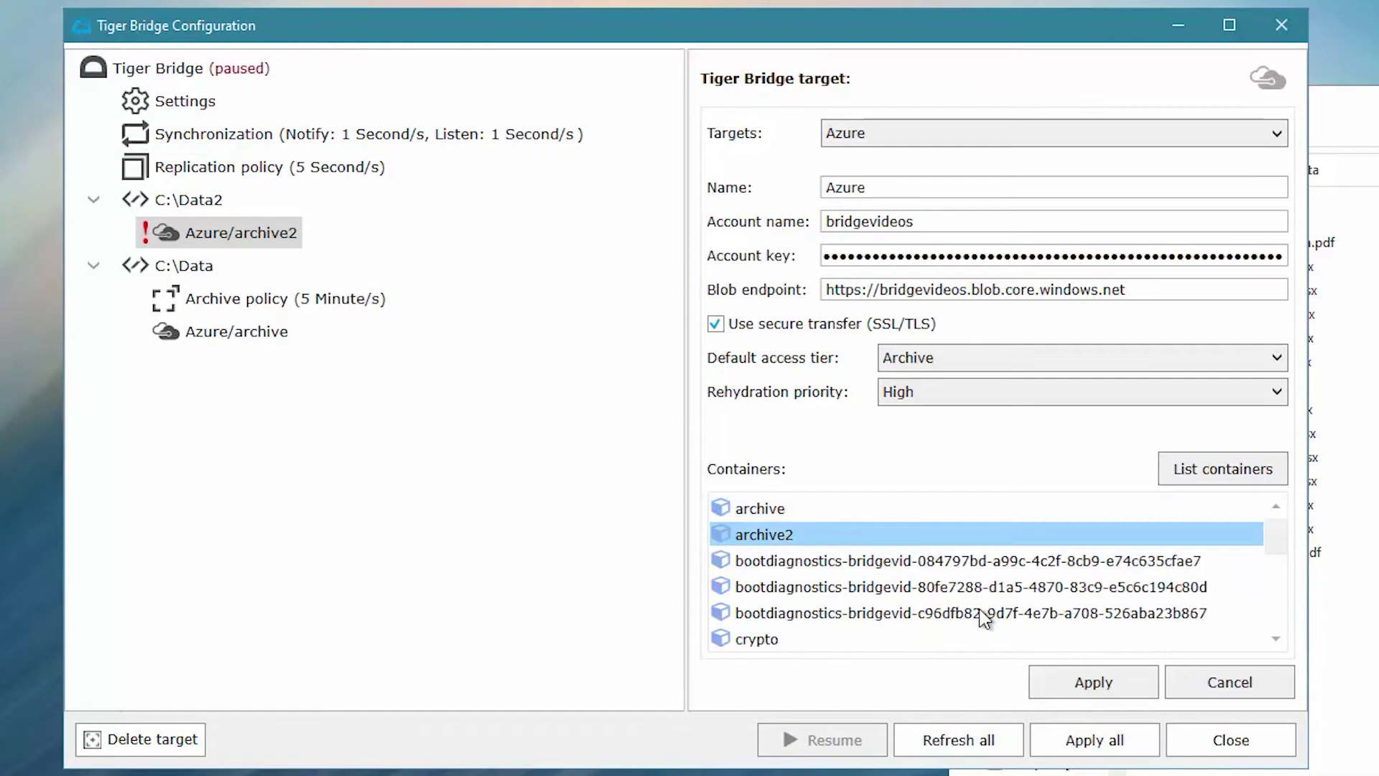
left_click(1063, 691)
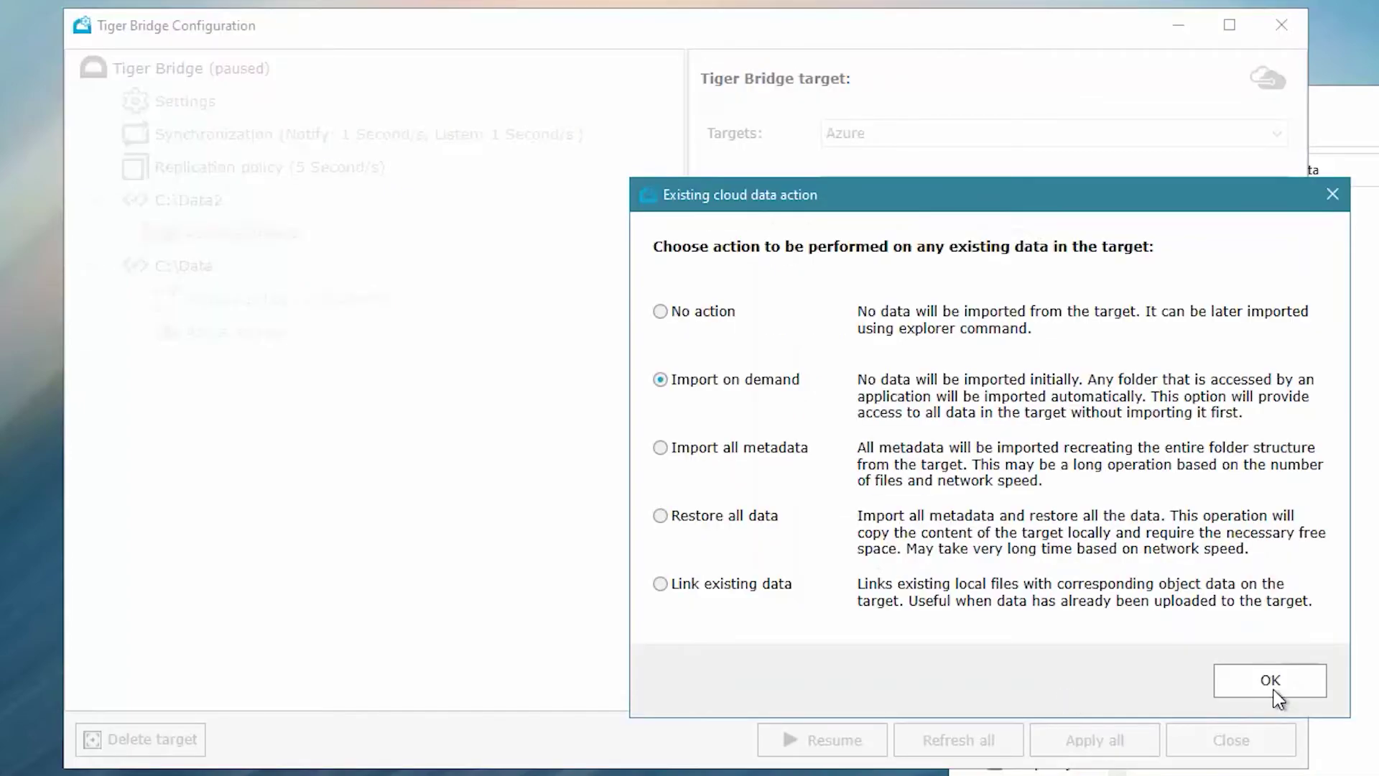
left_click(1243, 684)
Step: Resume the paused Tiger Bridge service from the service overview
left_click(1112, 485)
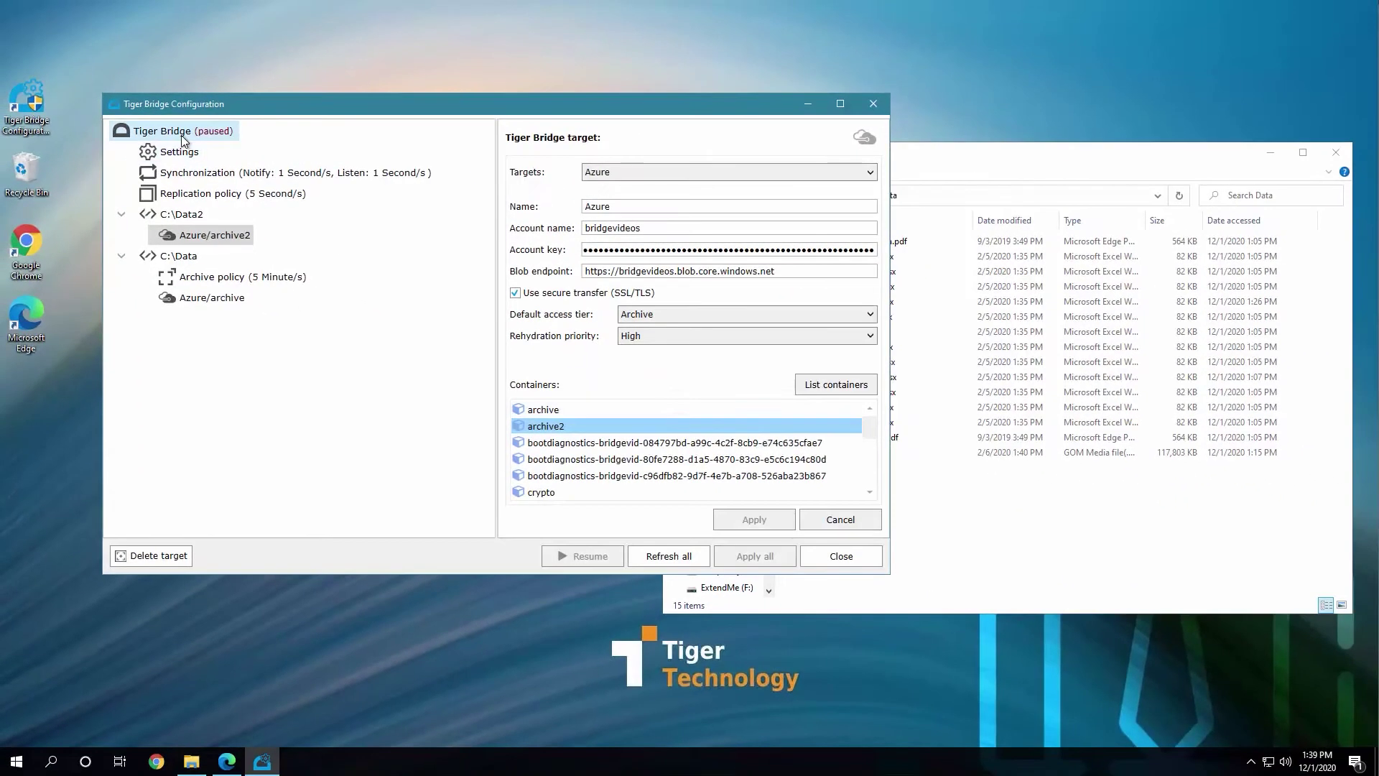
left_click(184, 136)
left_click(582, 558)
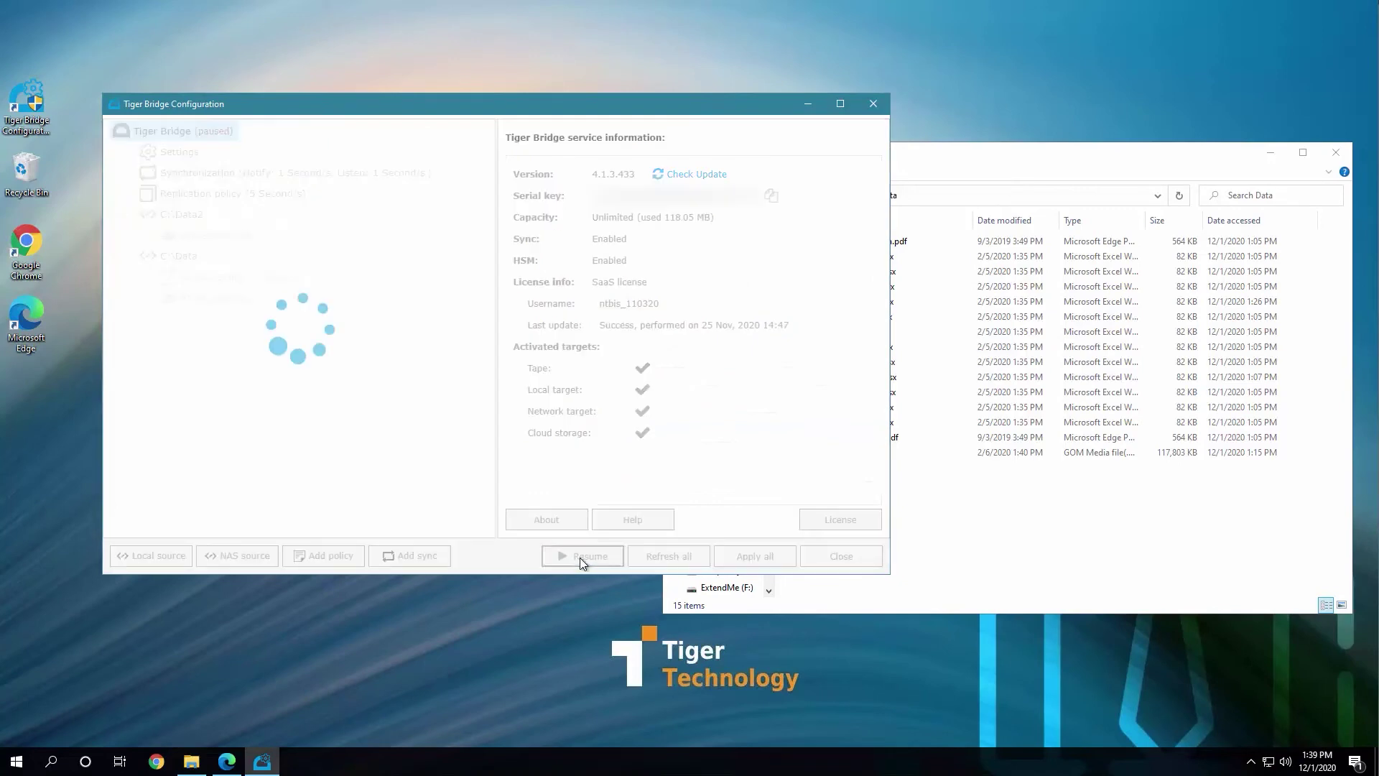
Step: Open the C:\Data2 folder in File Explorer showing its six files
left_click(1005, 196)
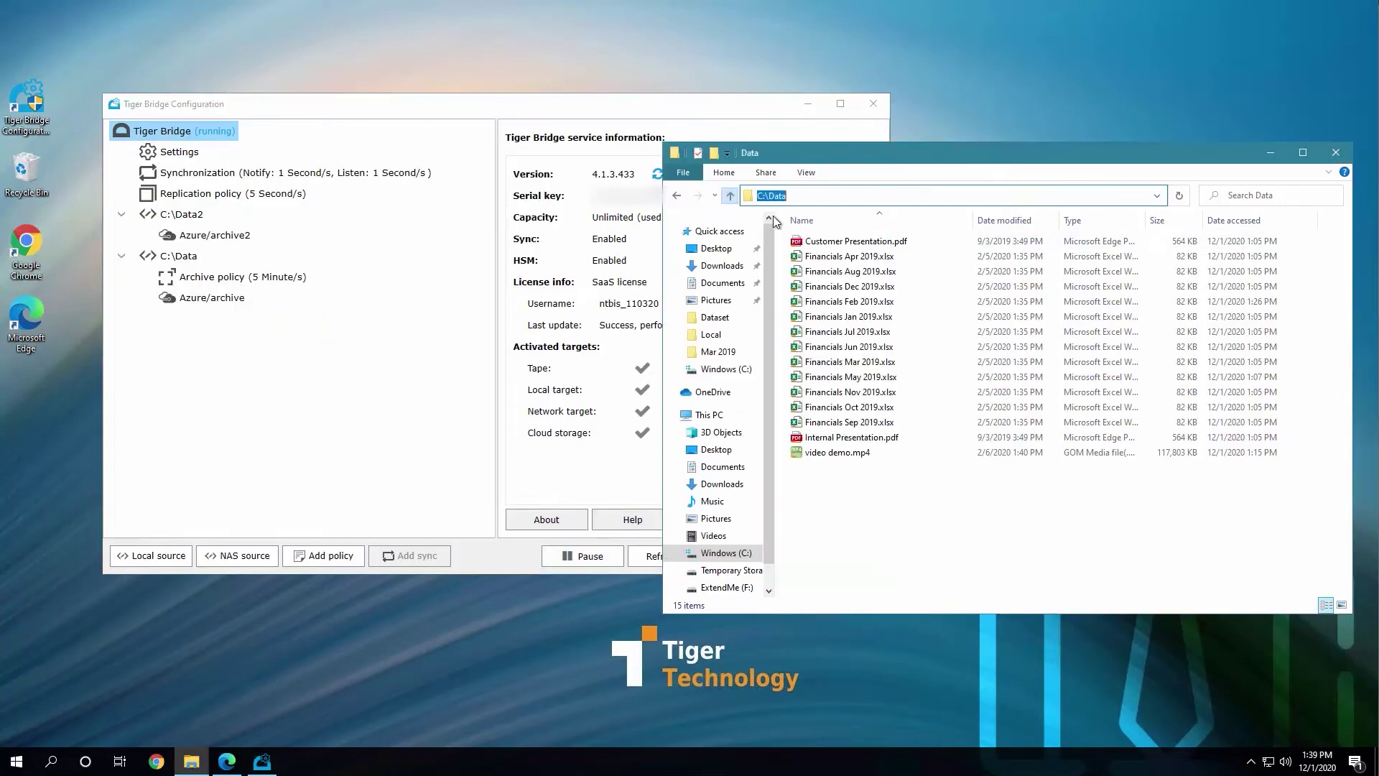
key("alt+Up")
double_click(814, 258)
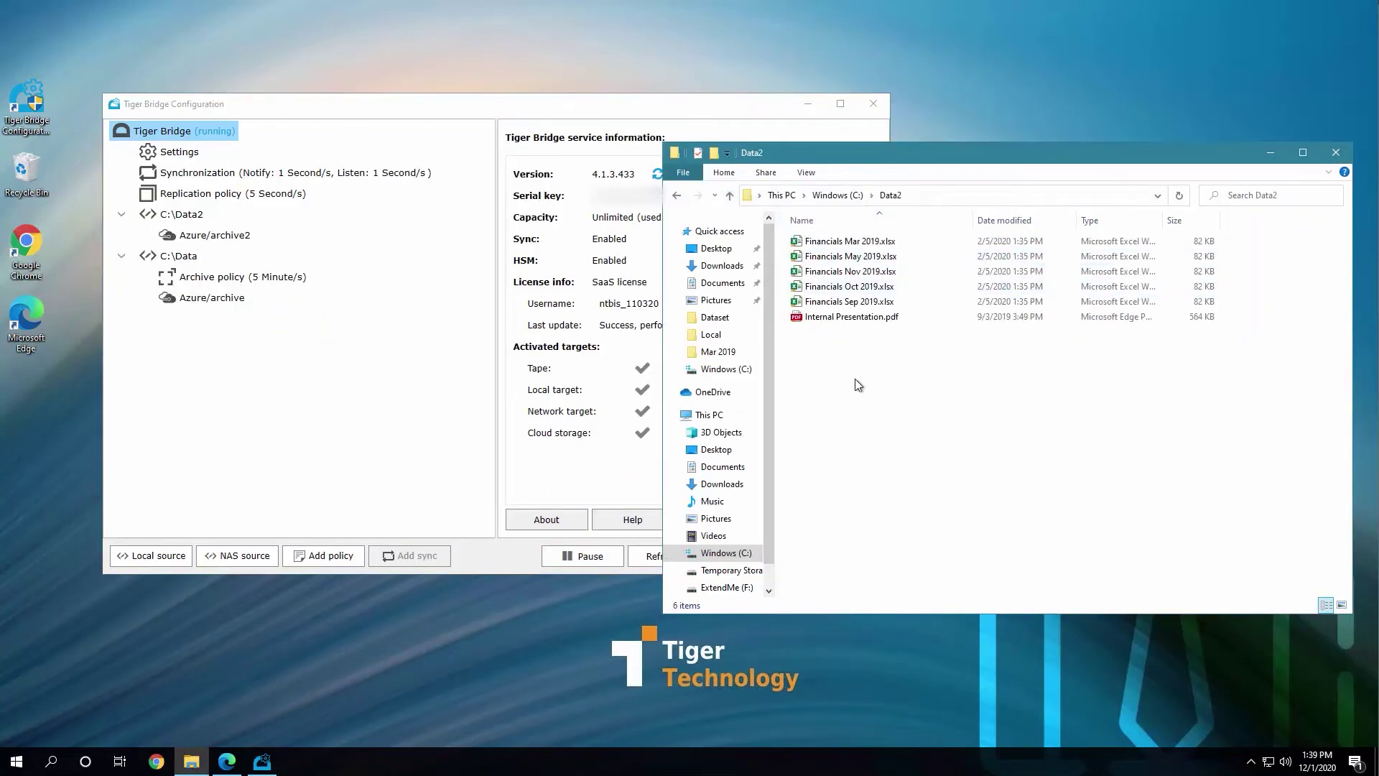
left_click(226, 761)
Step: Open the archive2 container from the bridgevideos container list to check Archive tiers
left_click(94, 98)
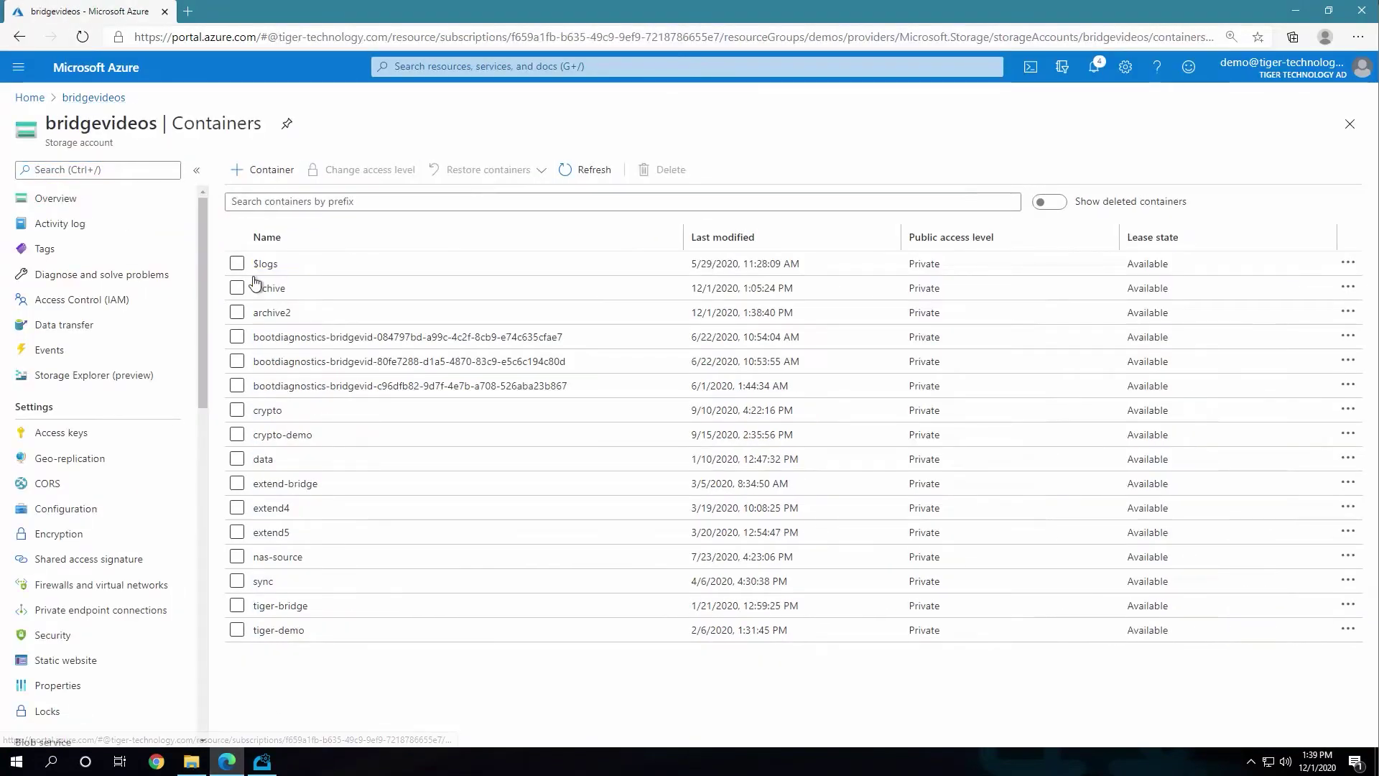
left_click(270, 314)
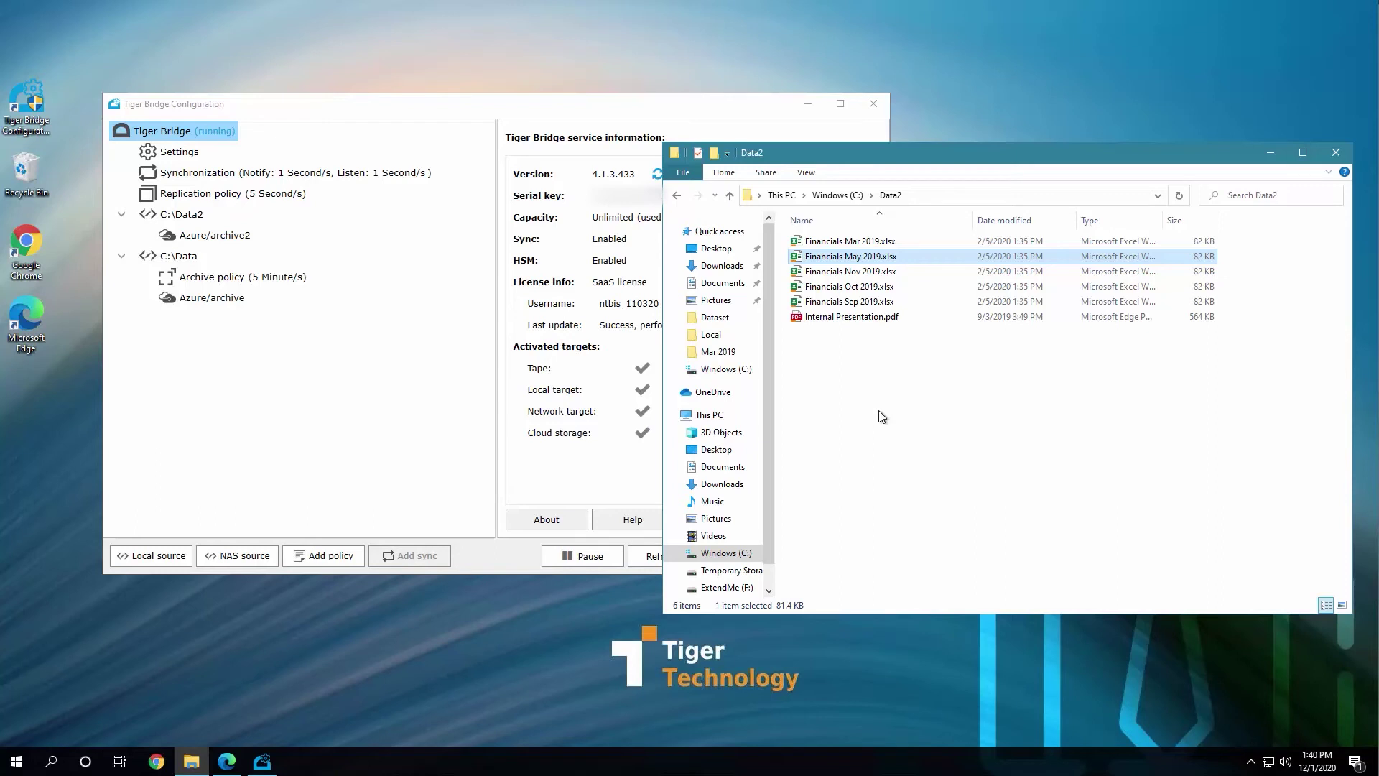
Step: Select all six Data2 files and run Tiger Bridge Reclaim Space on them
left_click_drag(882, 413, 828, 225)
right_click(888, 275)
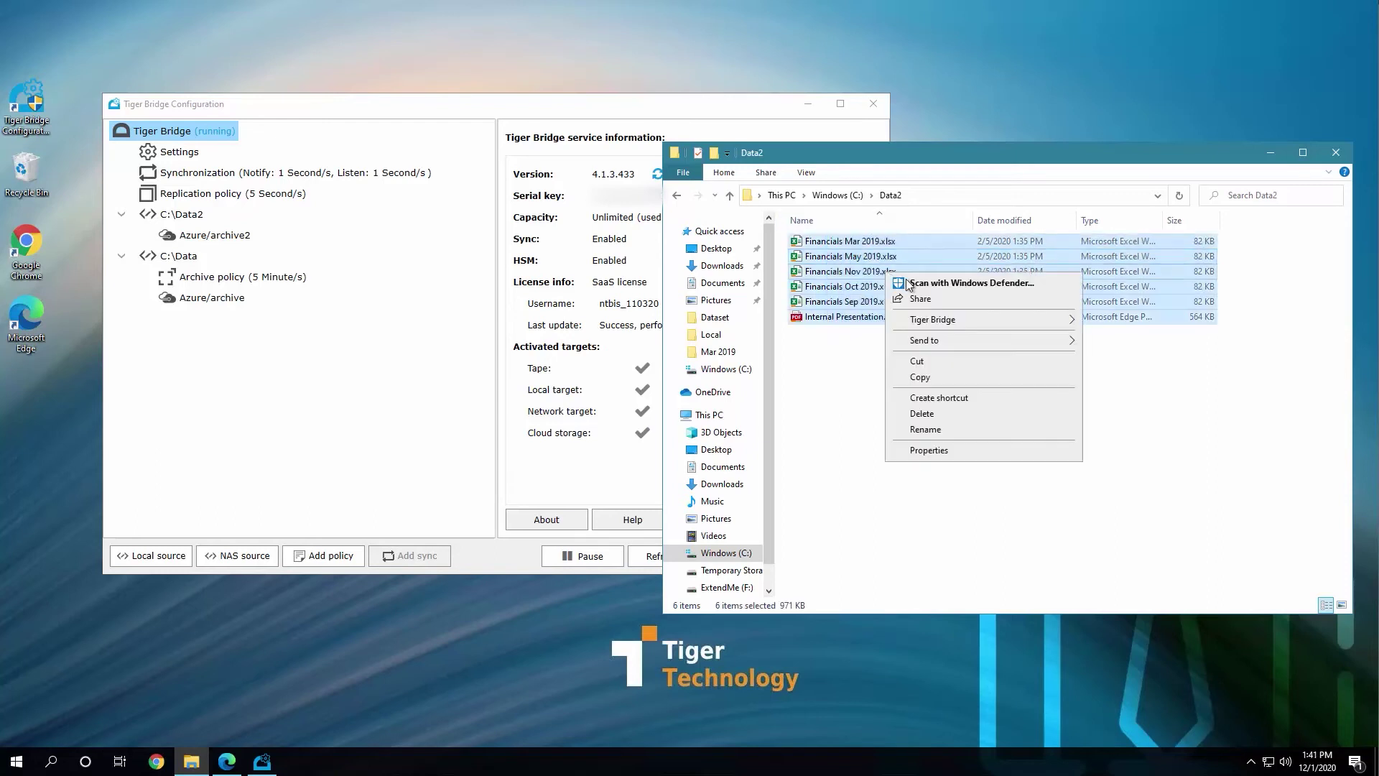
mouse_move(1034, 324)
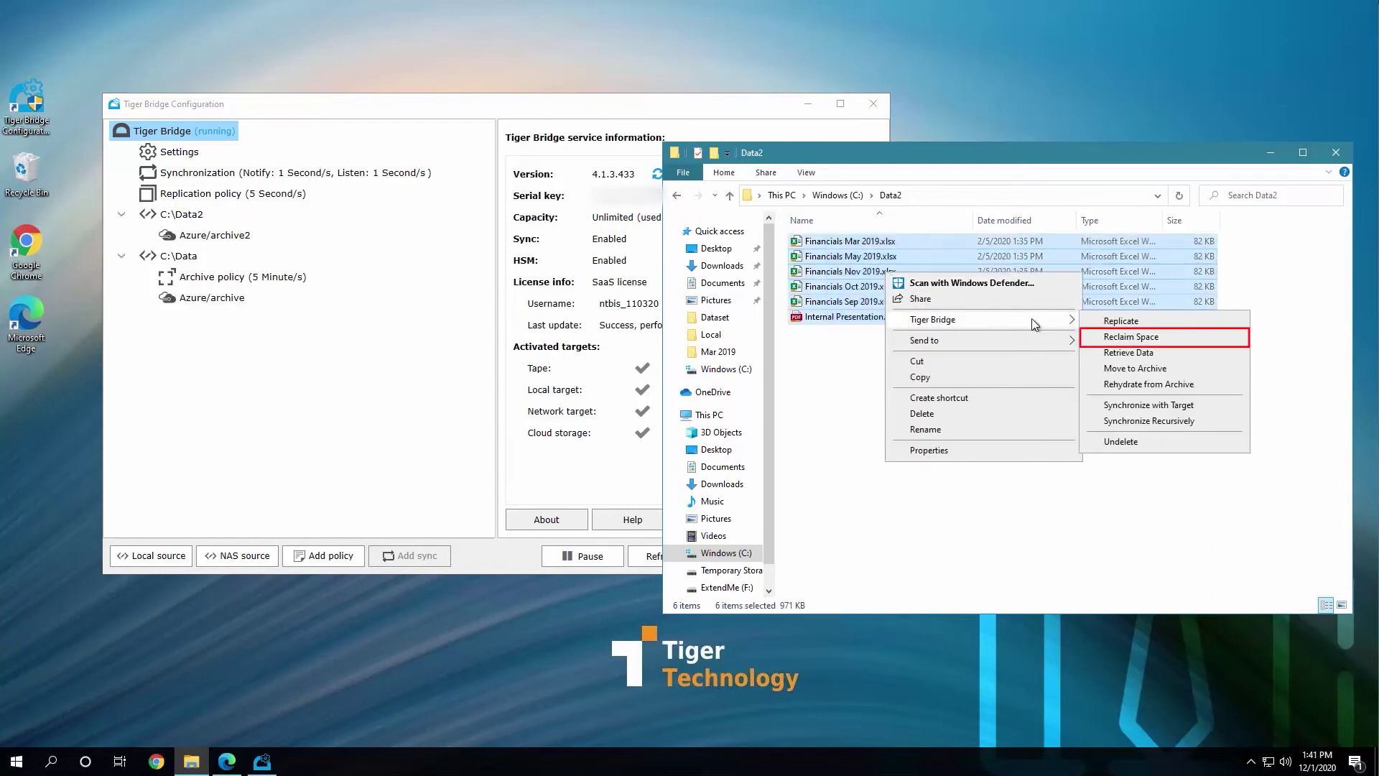
left_click(1124, 338)
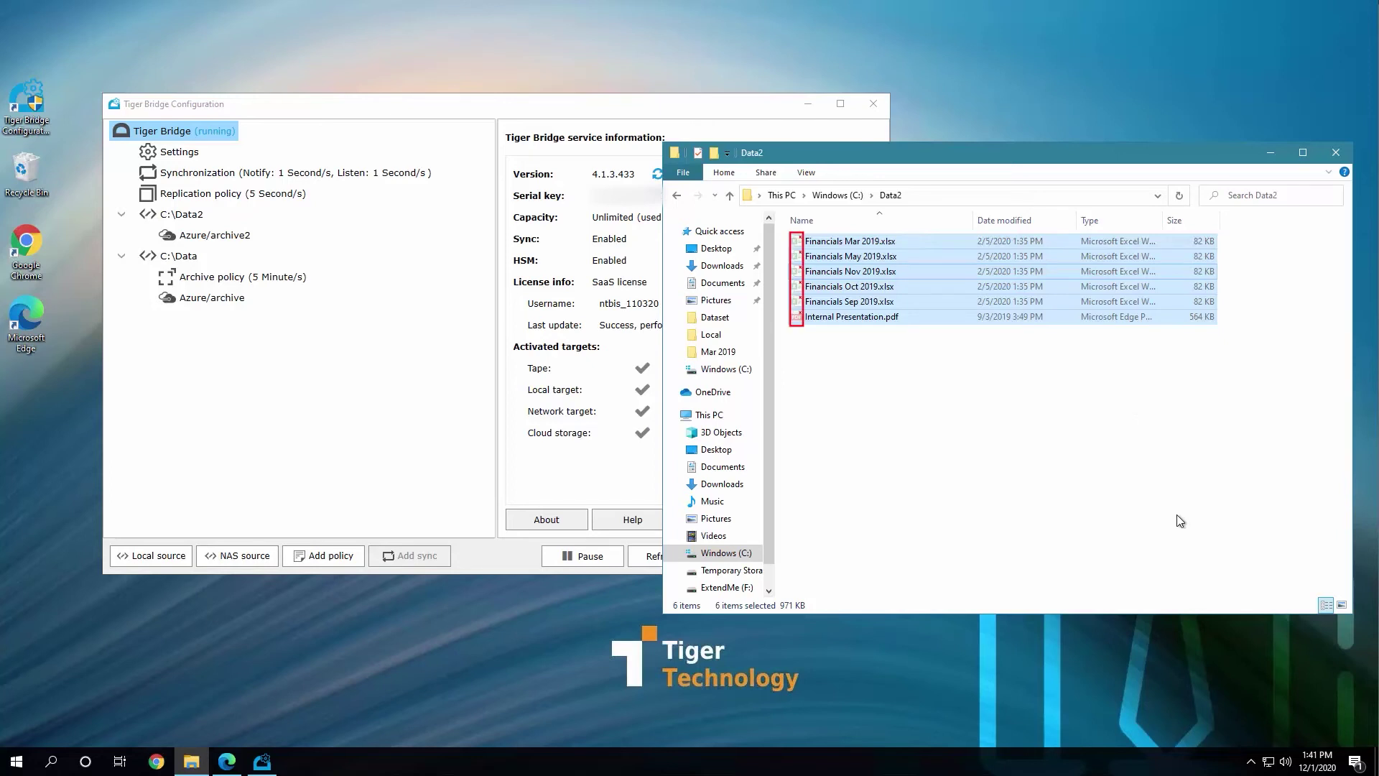
double_click(878, 288)
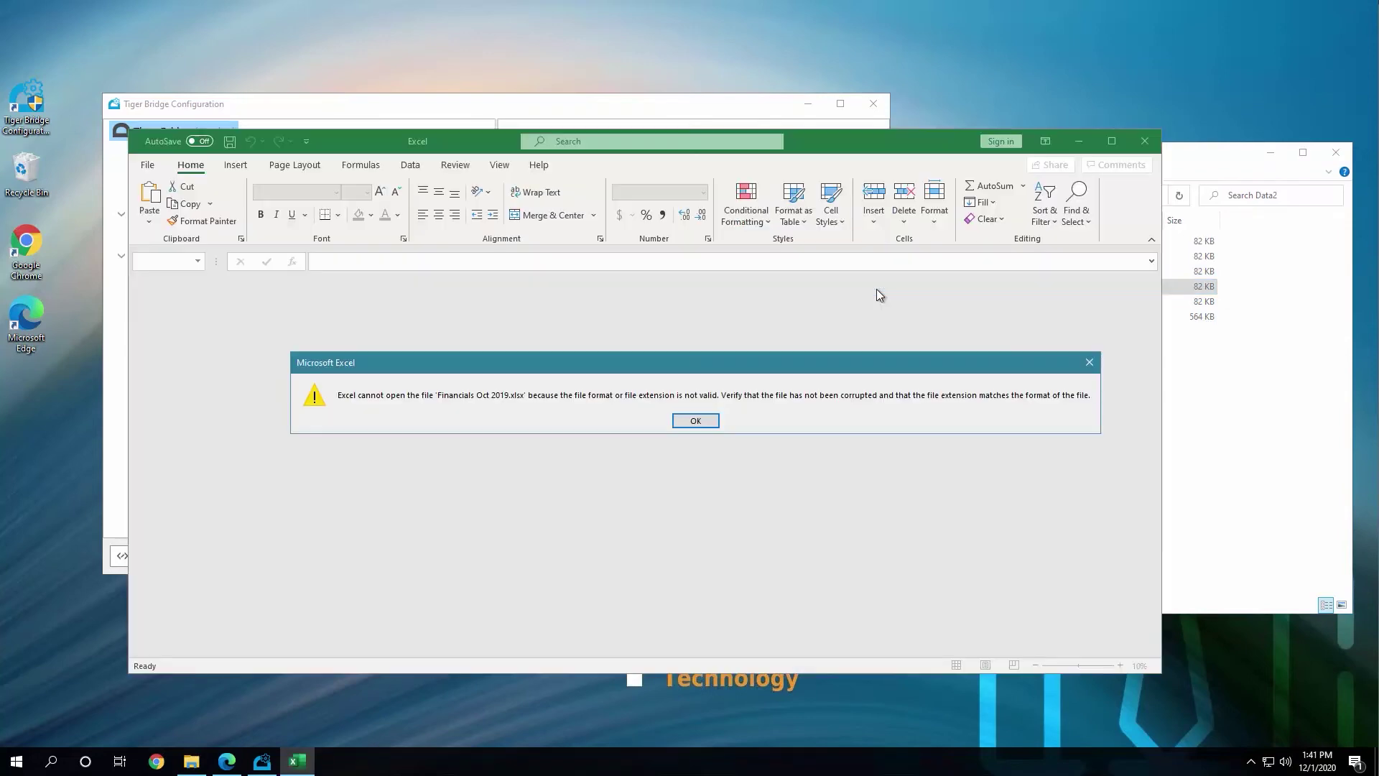
left_click(690, 421)
left_click(1144, 141)
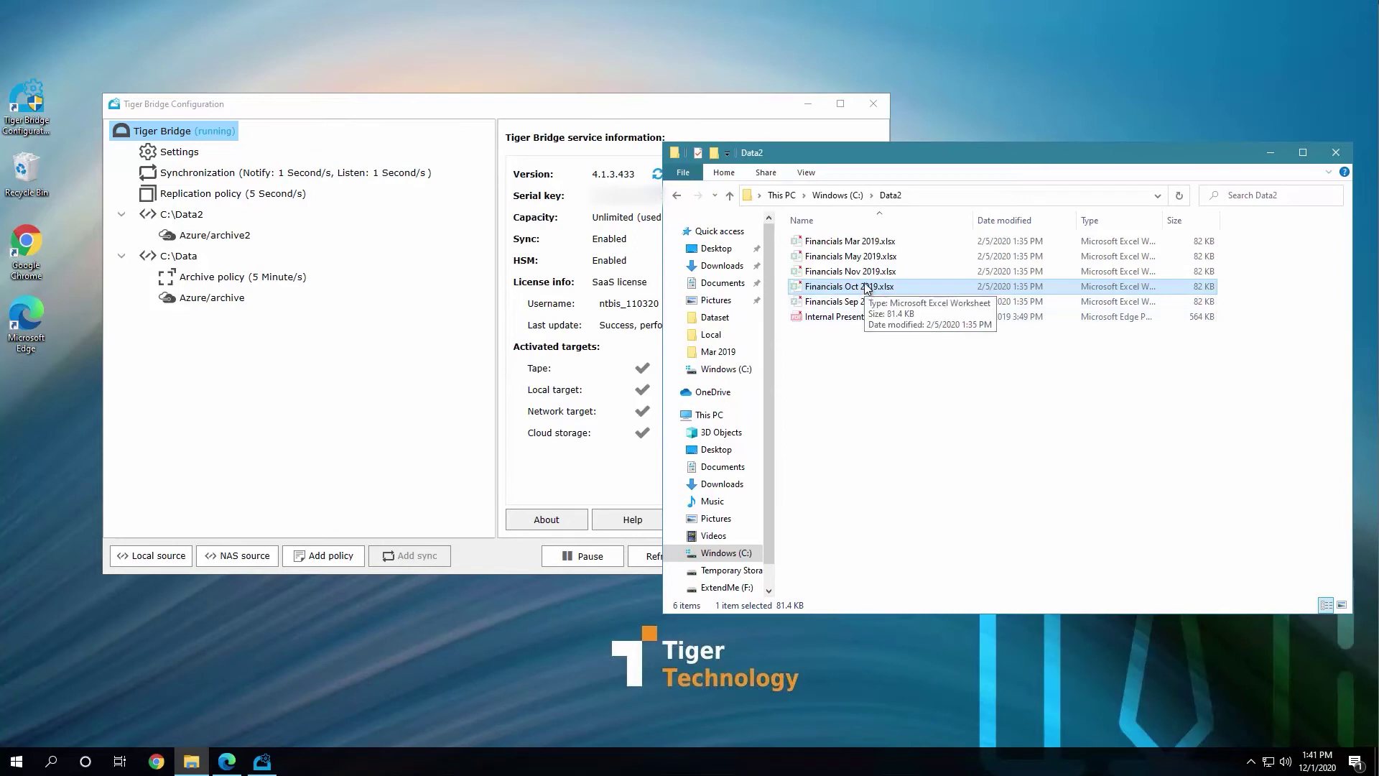
Step: Rehydrate Financials May 2019.xlsx from the Azure archive and confirm the restore
right_click(870, 260)
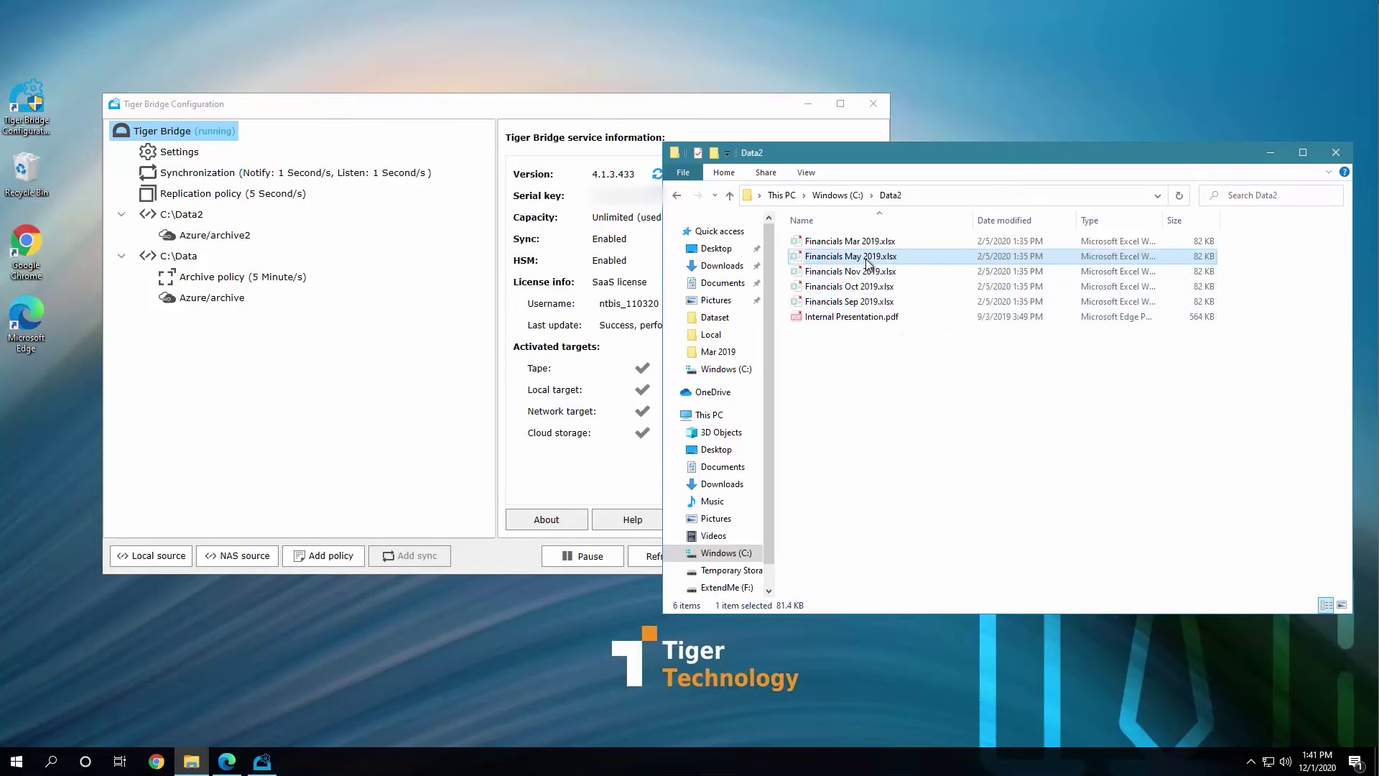
mouse_move(926, 389)
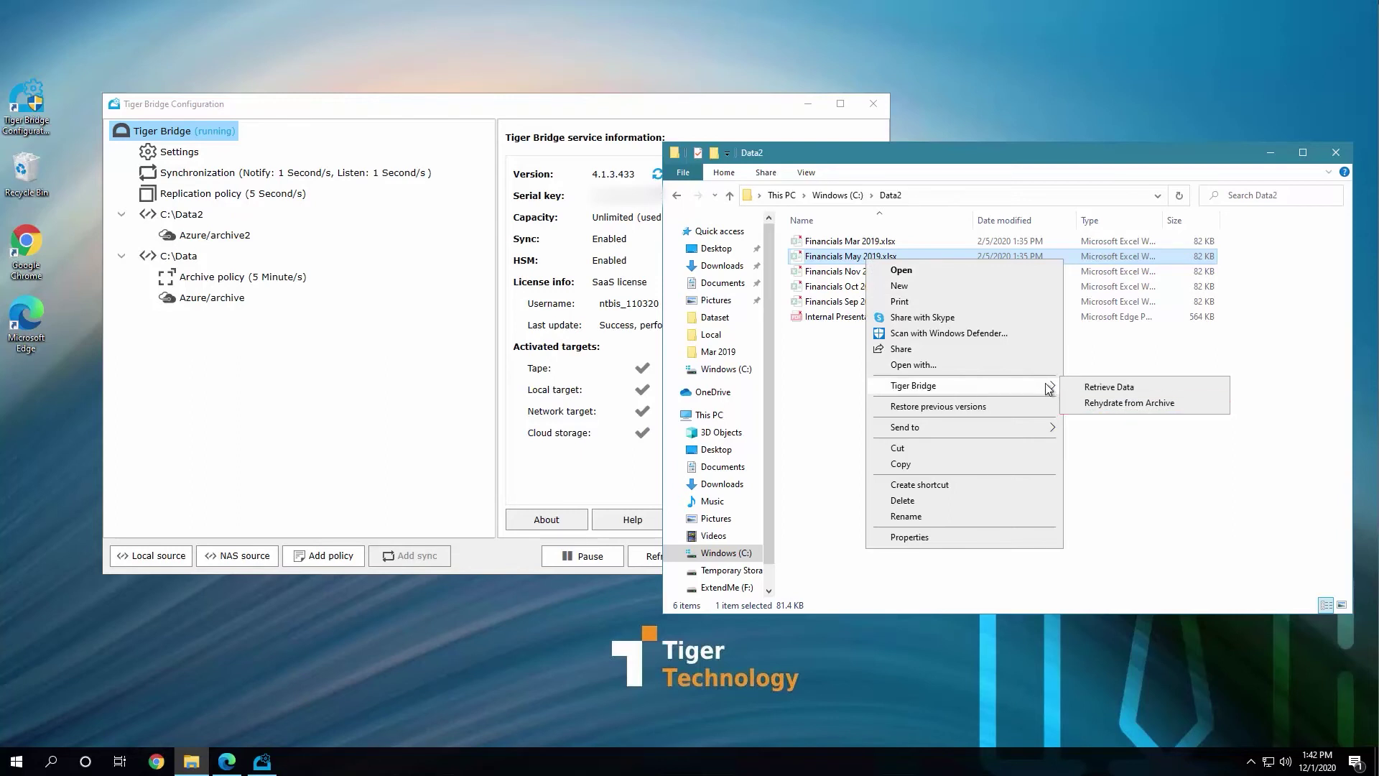
left_click(1148, 405)
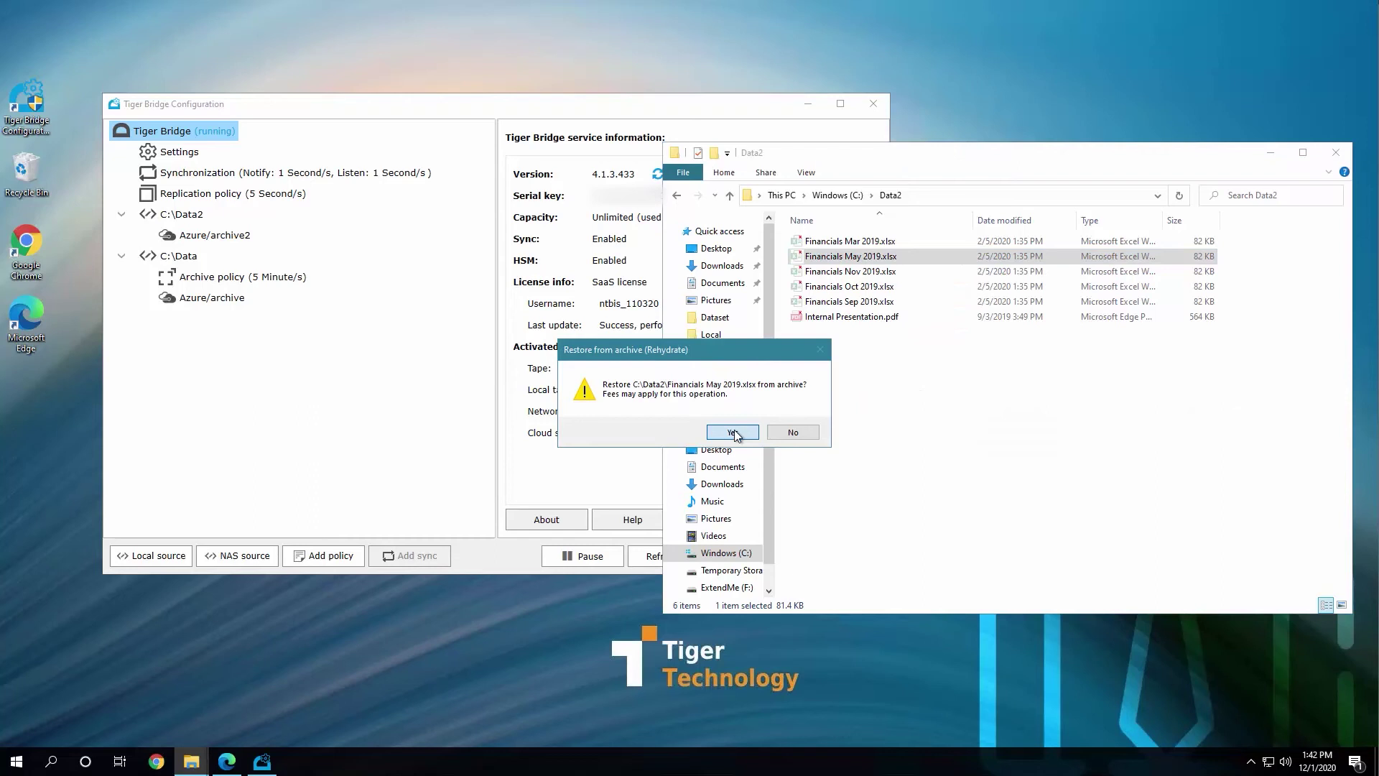
left_click(733, 432)
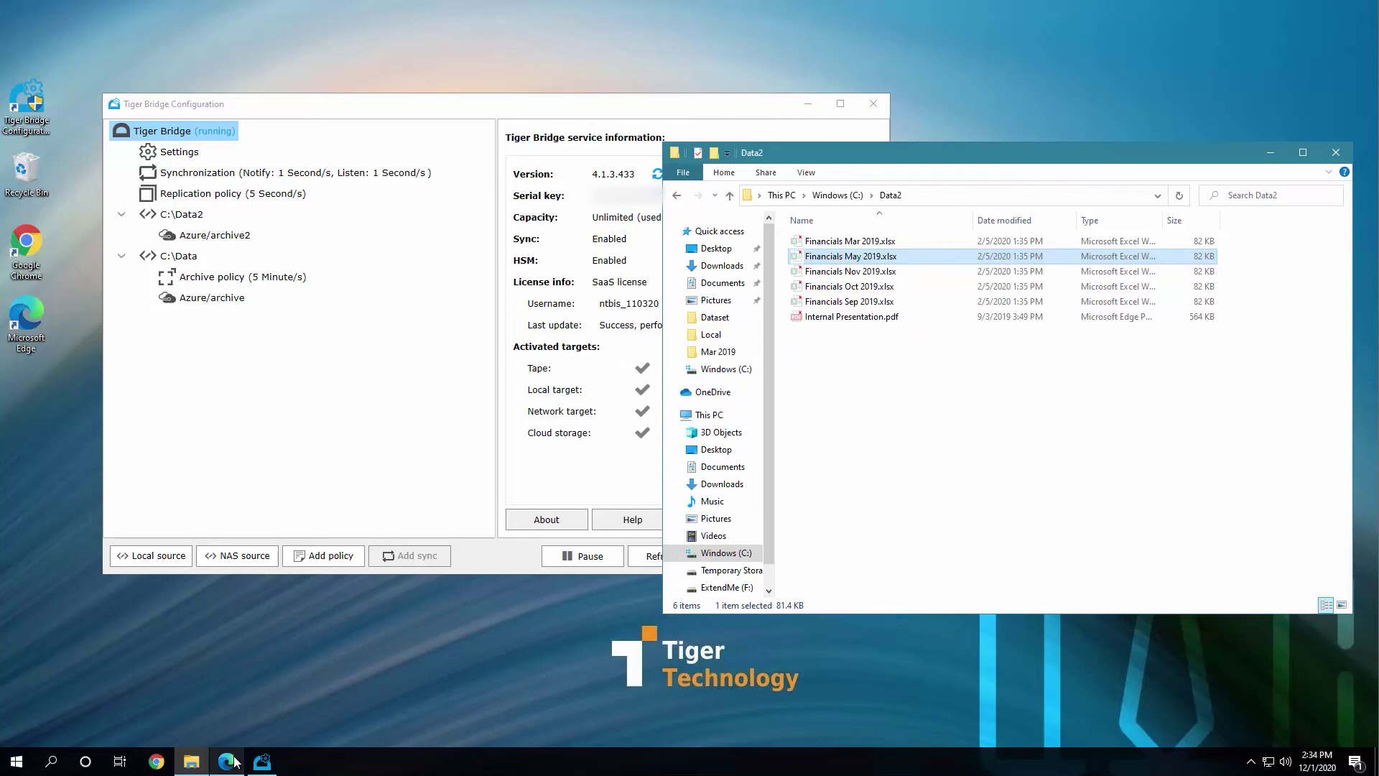
left_click(234, 762)
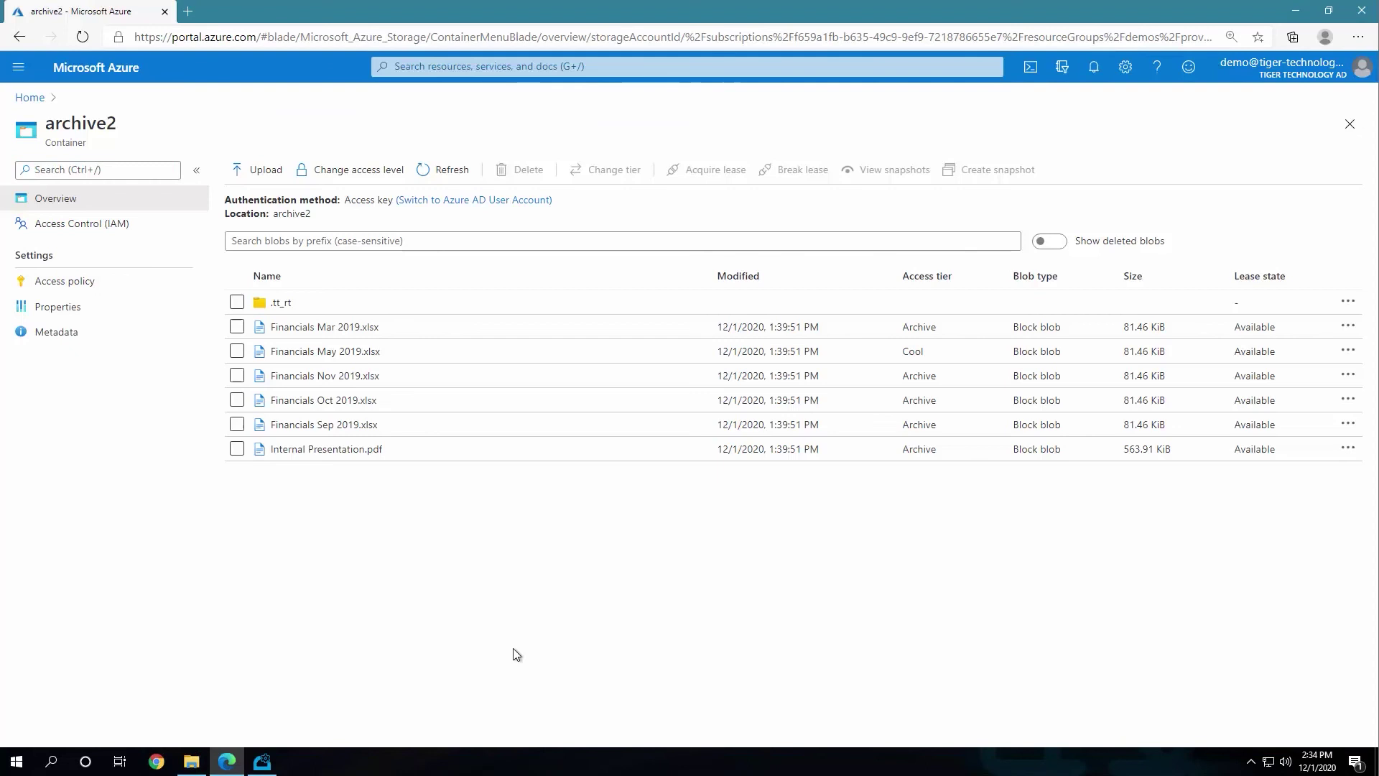
double_click(913, 352)
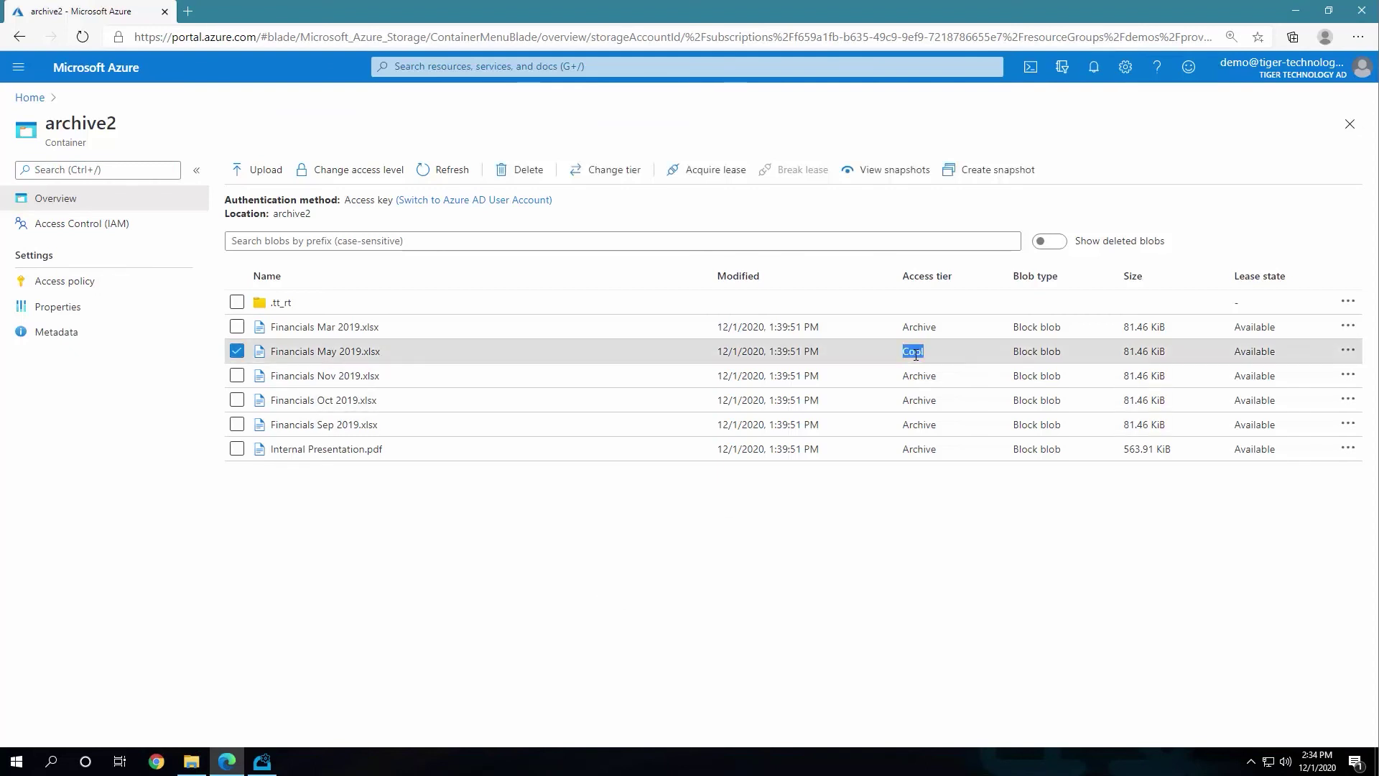
left_click(831, 526)
left_click(239, 761)
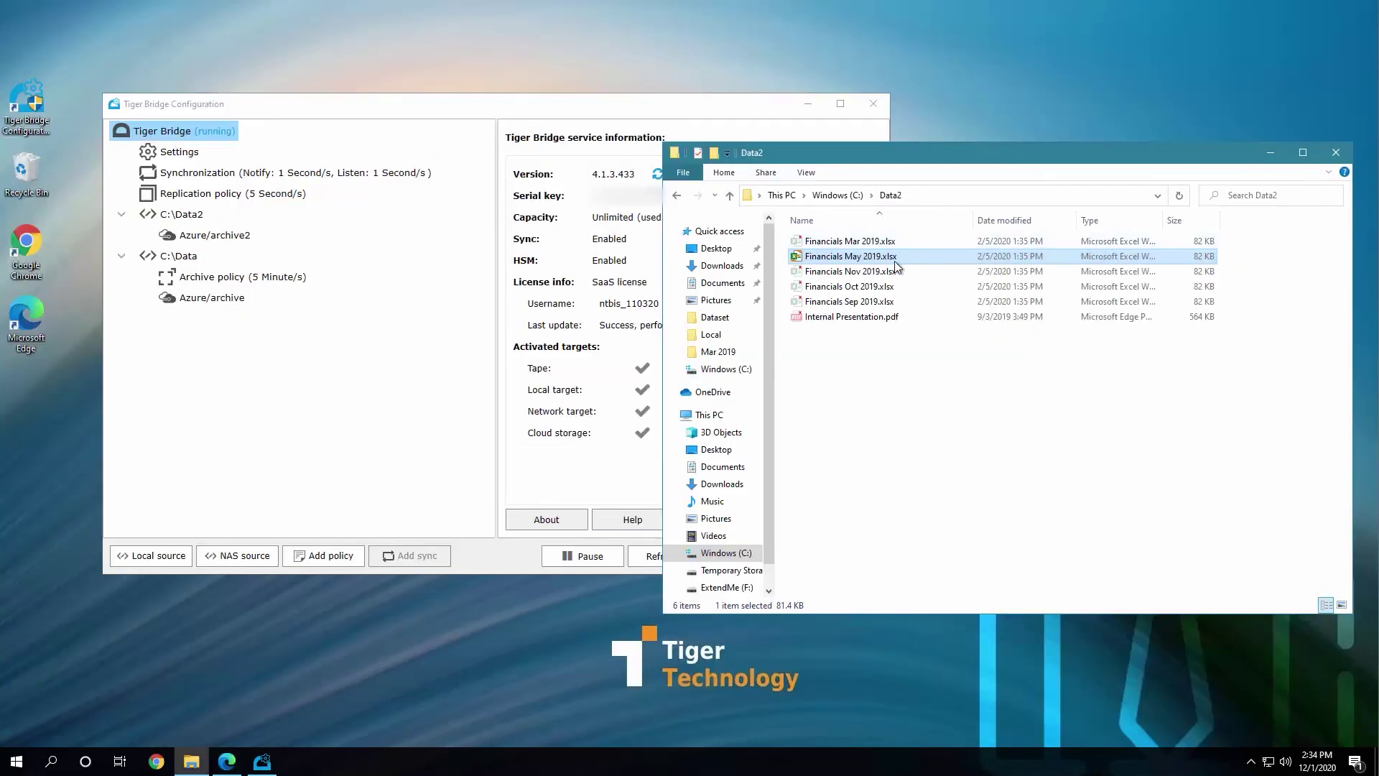
double_click(895, 260)
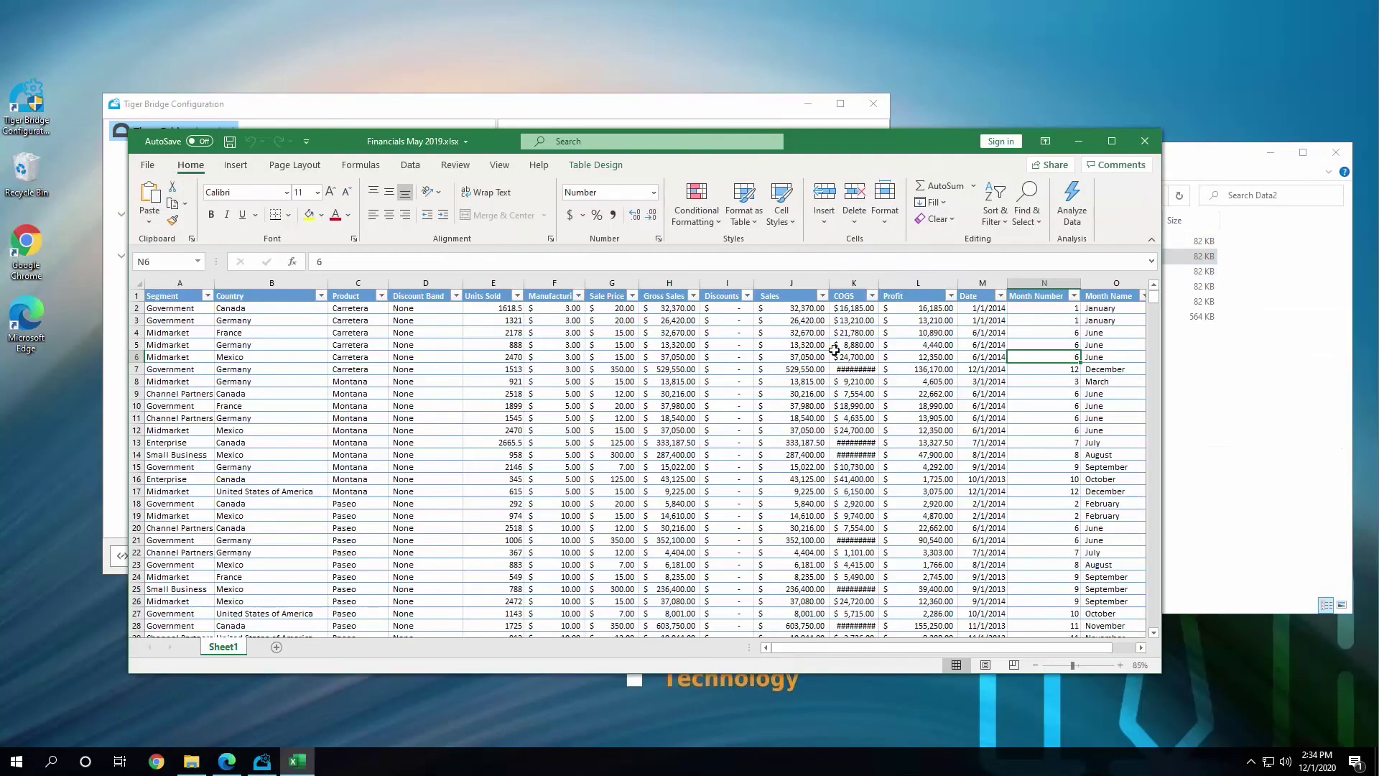
left_click(1145, 141)
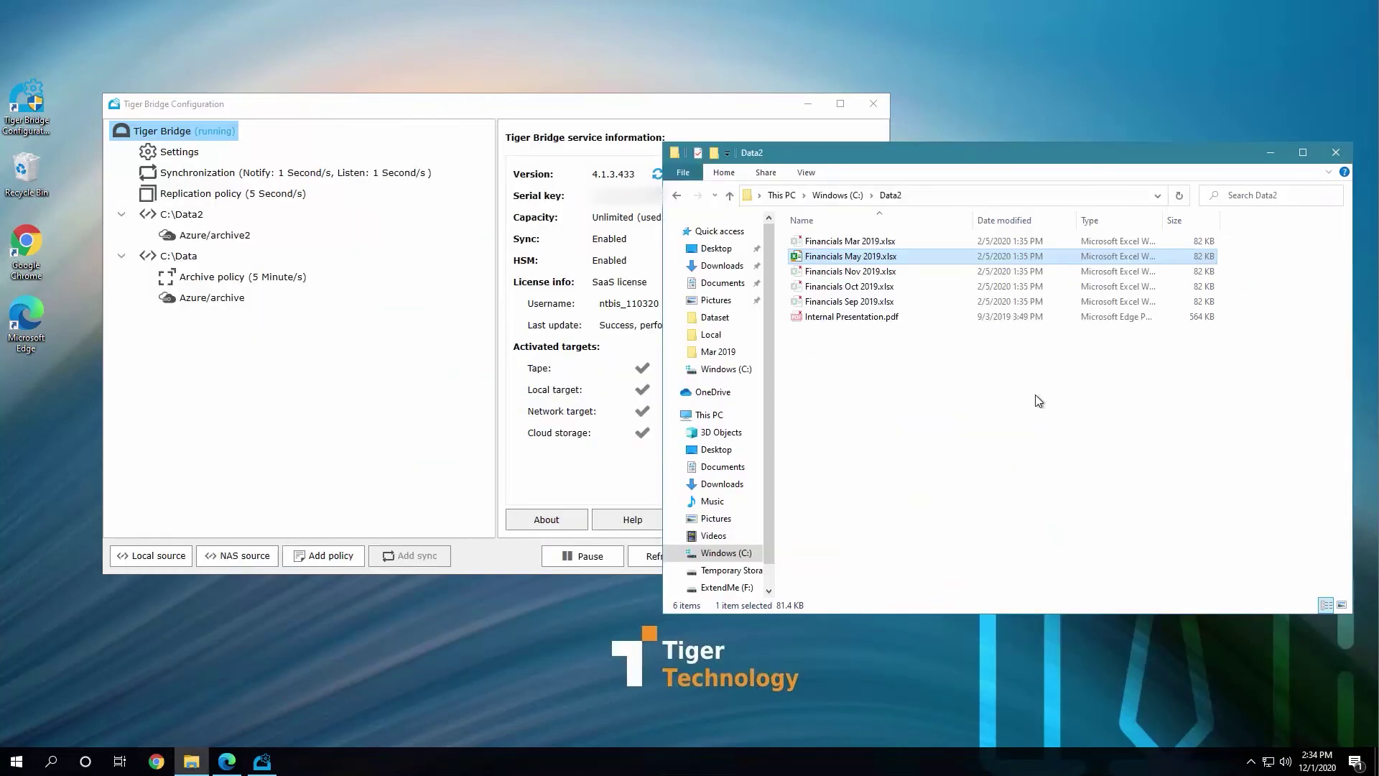
left_click(924, 287)
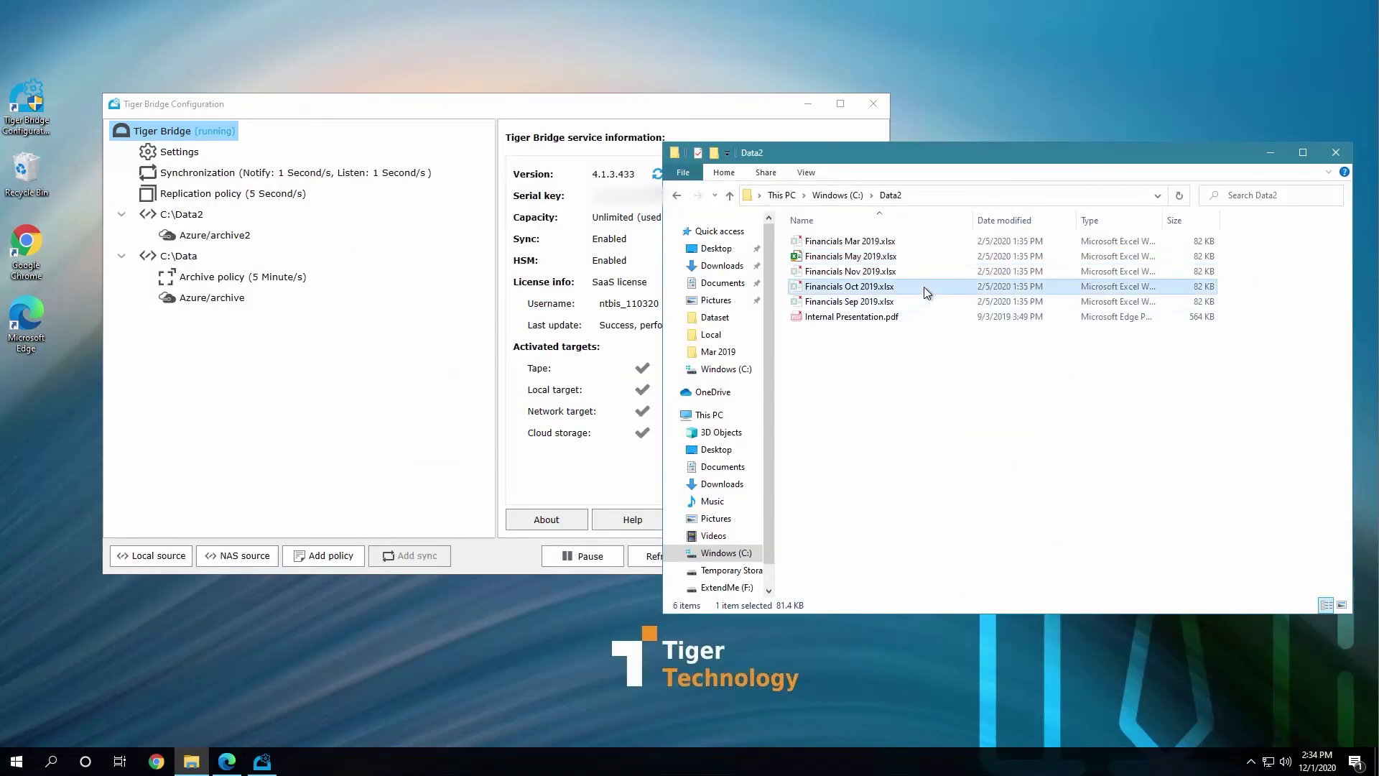
double_click(923, 287)
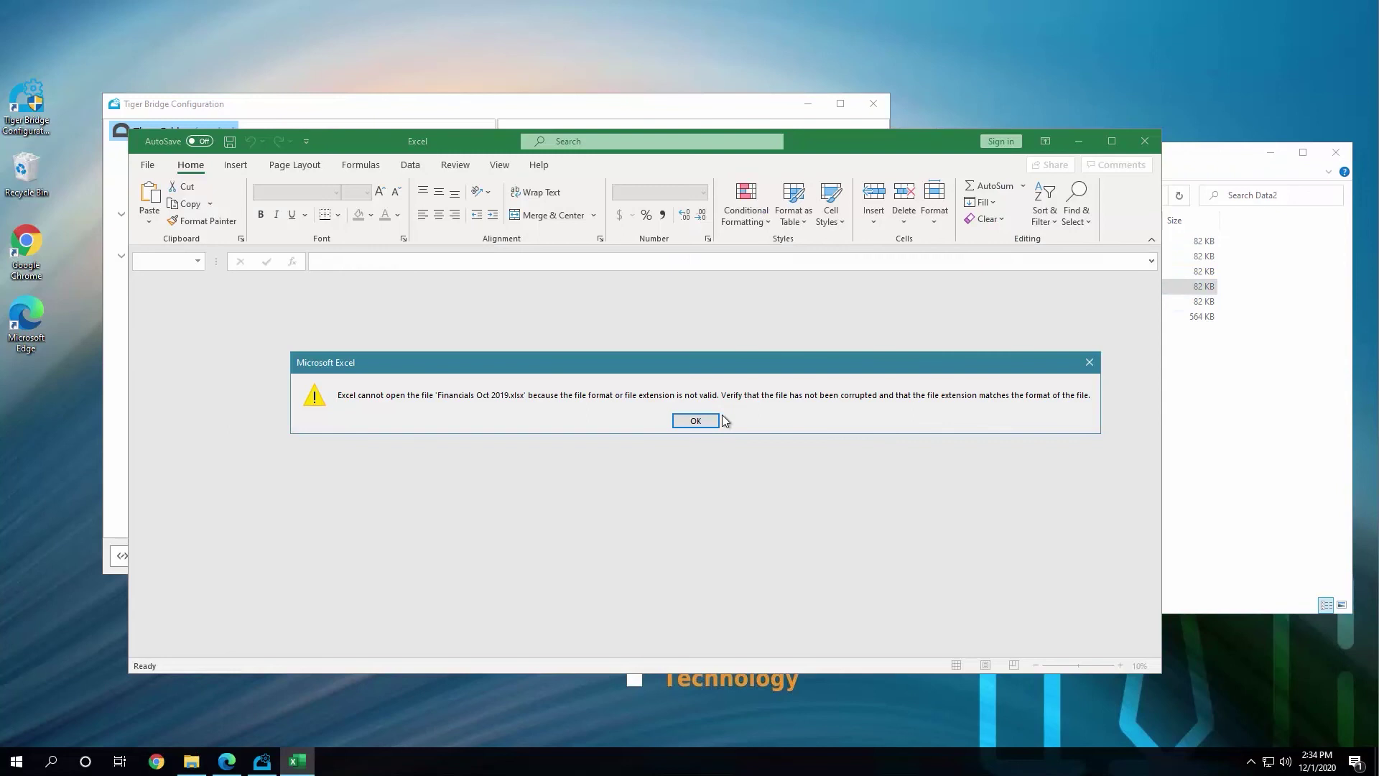
left_click(711, 423)
left_click(1143, 141)
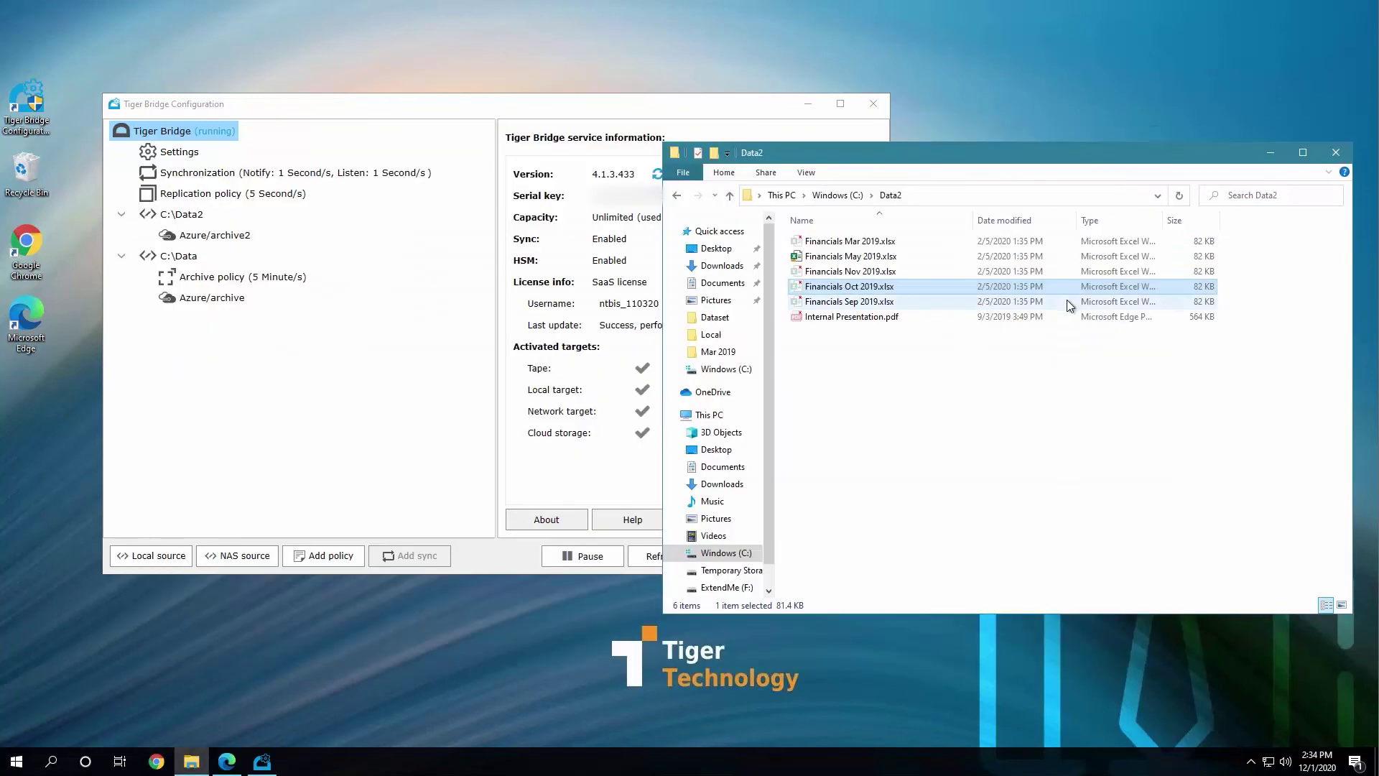
left_click(951, 257)
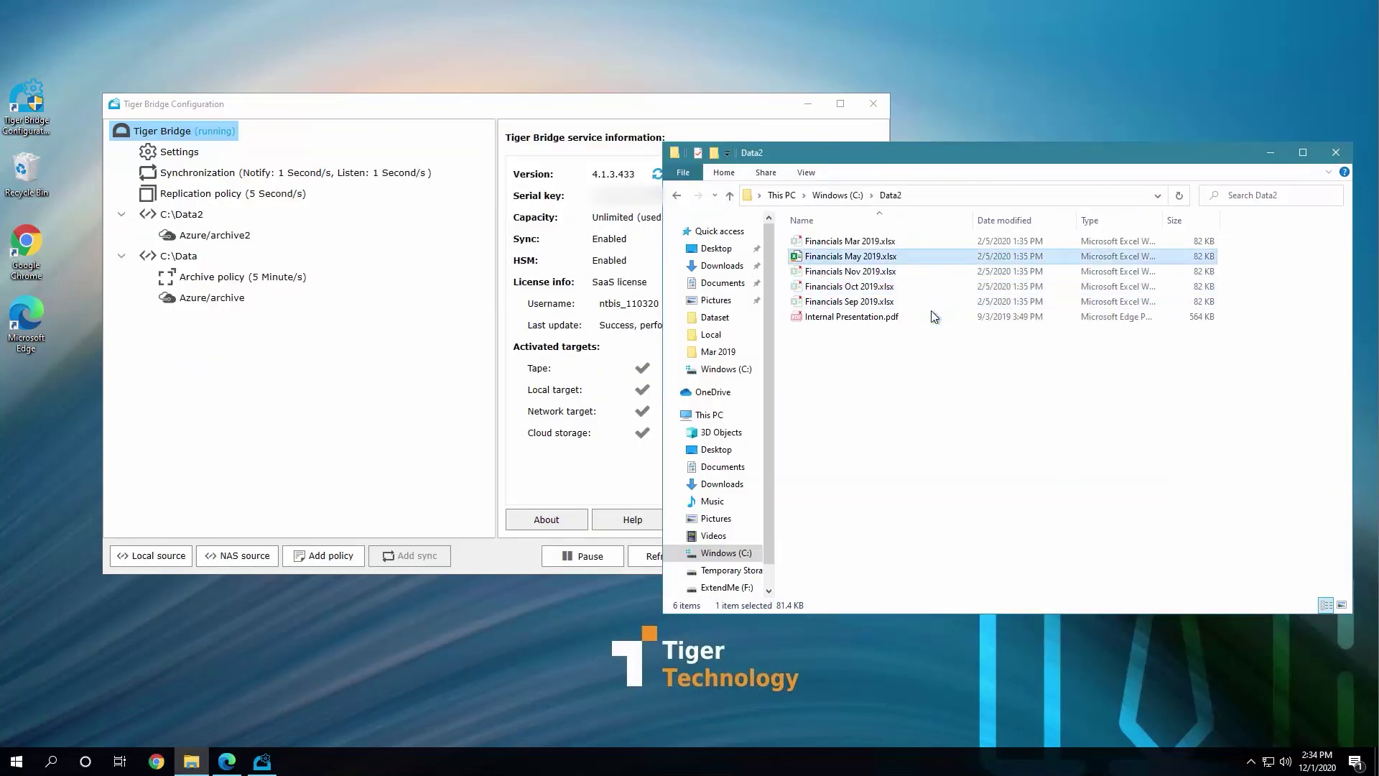